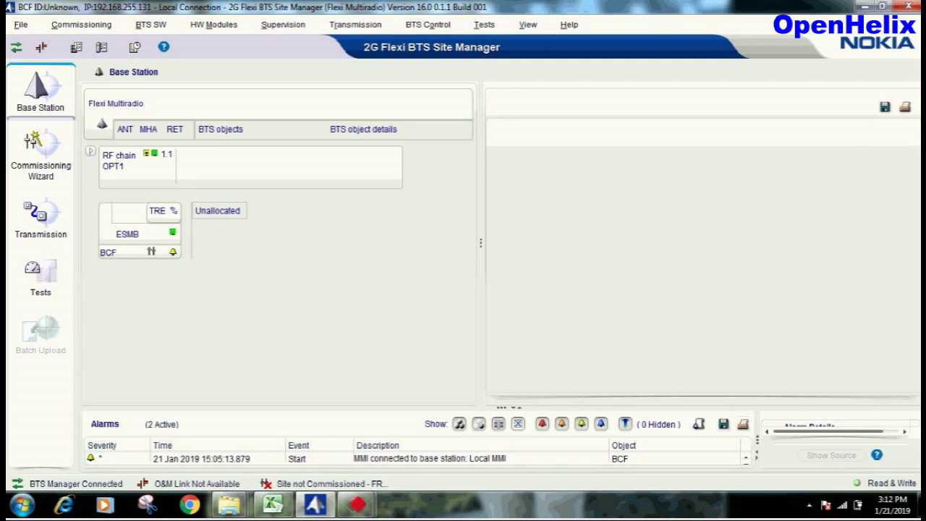
Start the base station's commissioning with the manual commissioning task and continue to the site specific information.
click(40, 172)
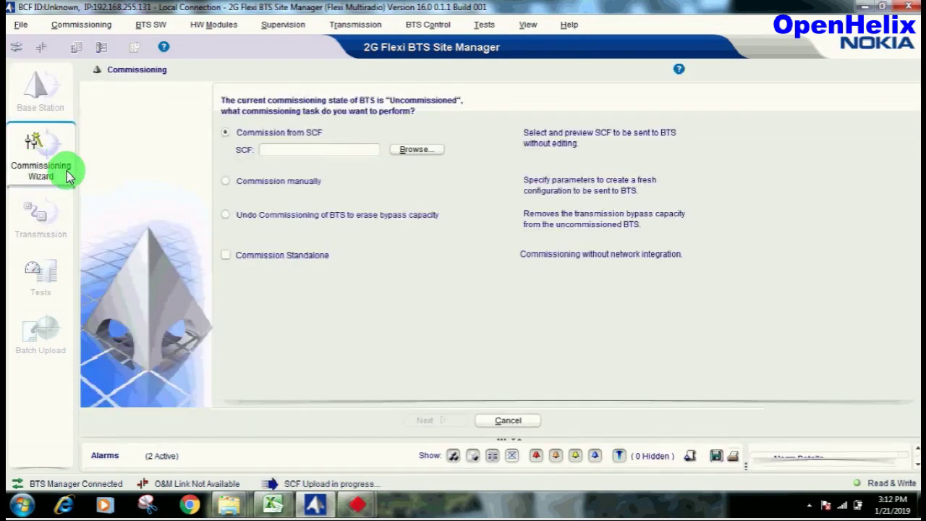
click(243, 184)
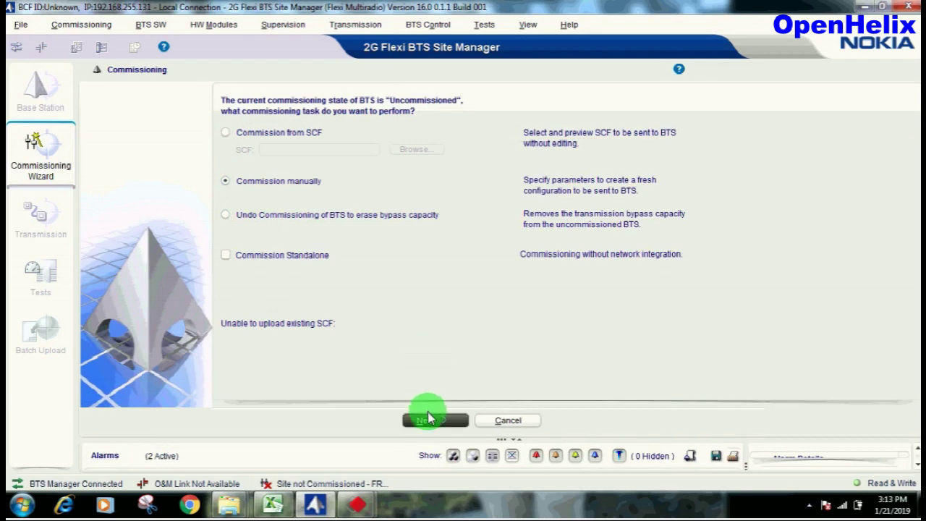
click(428, 421)
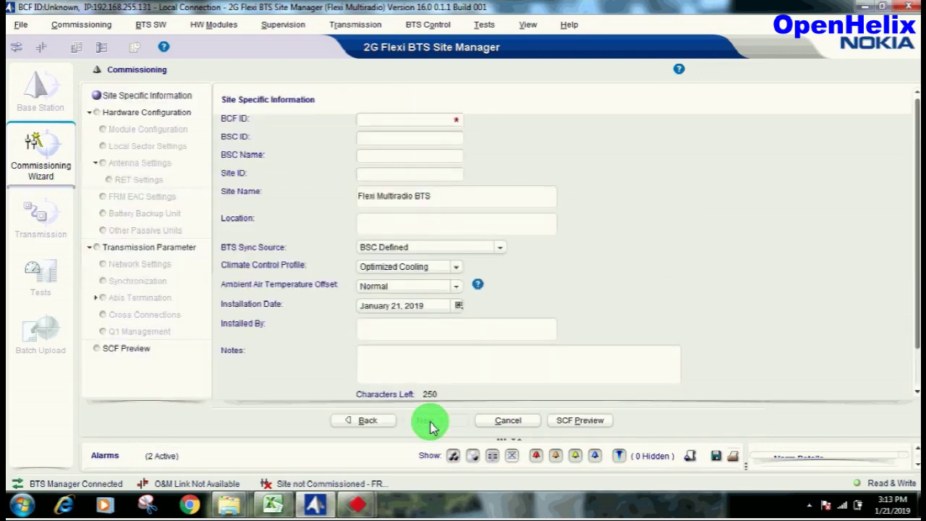
Set the BCF ID to 102 and continue with manually specified hardware settings to the module configuration.
click(374, 117)
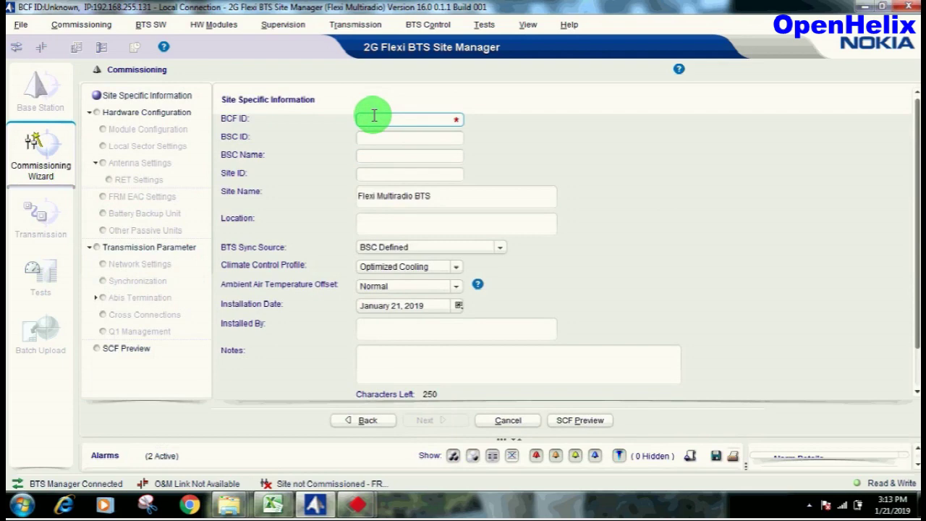
text(102)
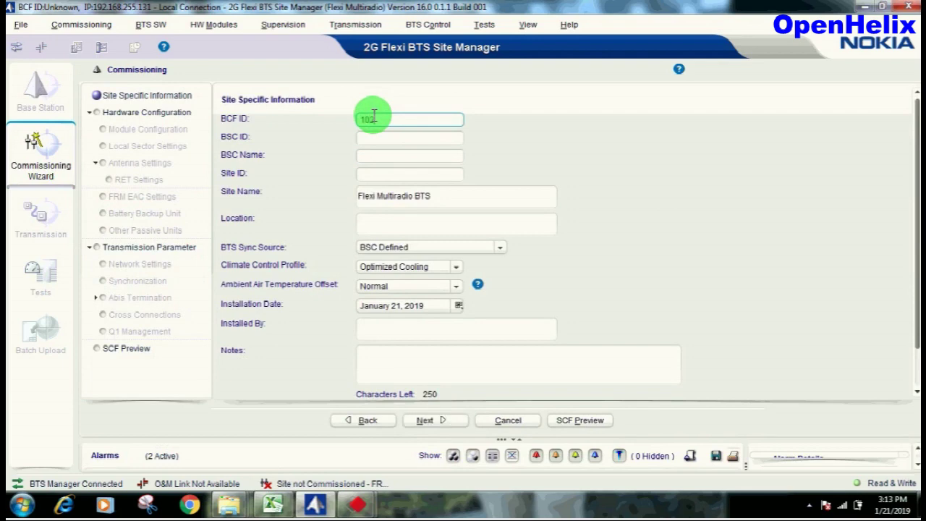
click(370, 139)
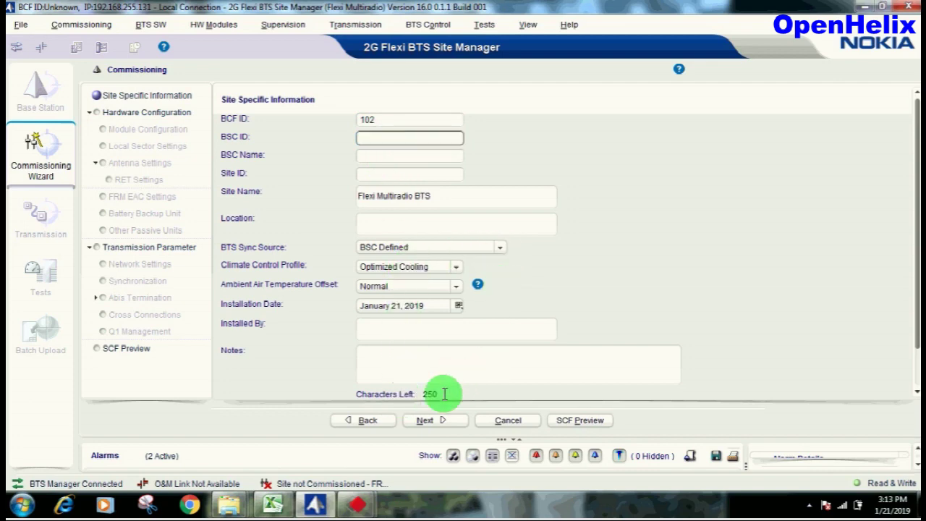
click(427, 420)
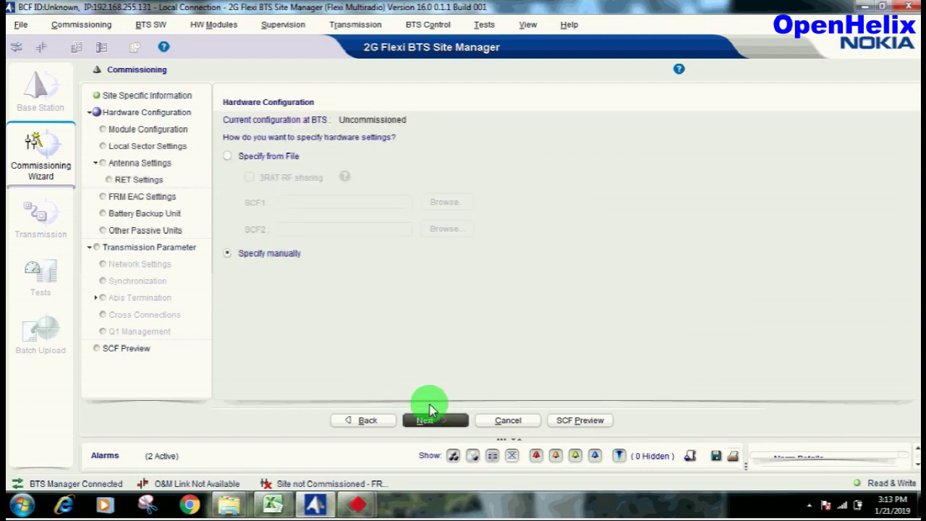
click(432, 421)
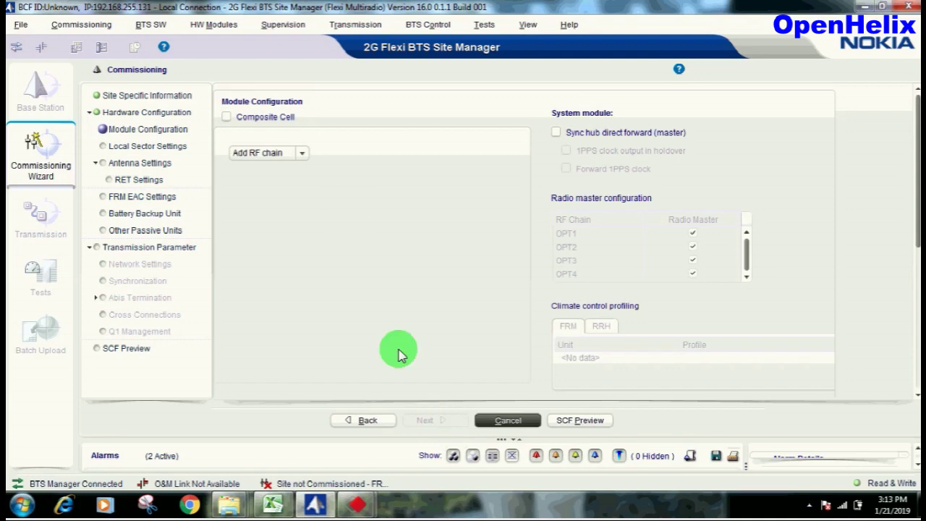
Add the RF chain at OPT1 and place an FXJB RF unit in it.
click(298, 152)
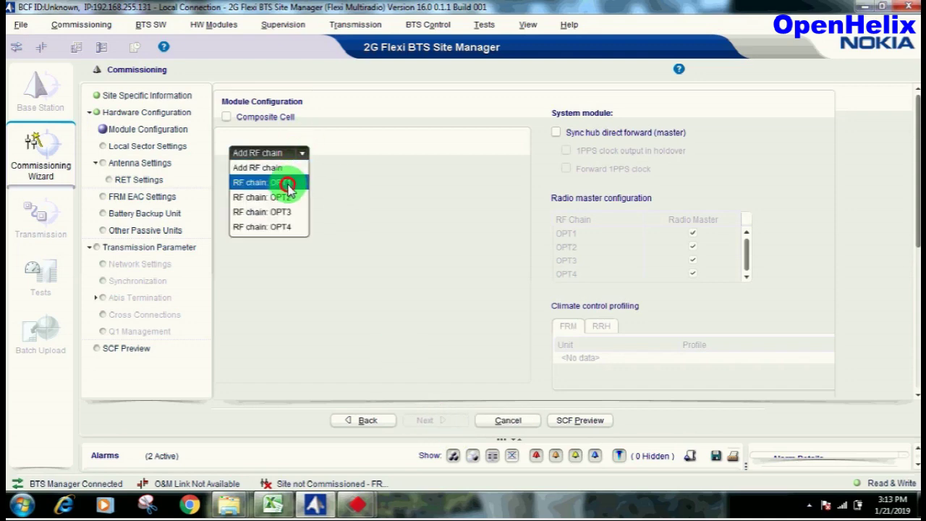
click(287, 184)
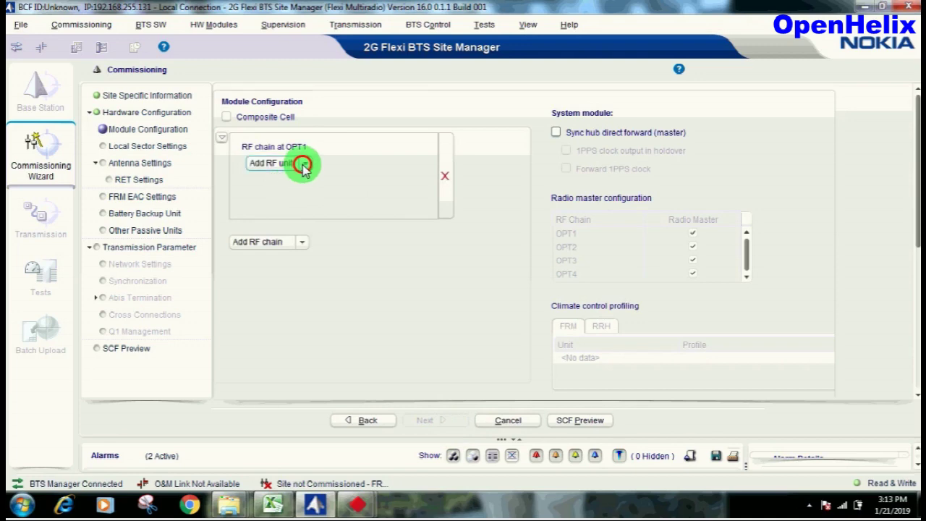
click(302, 165)
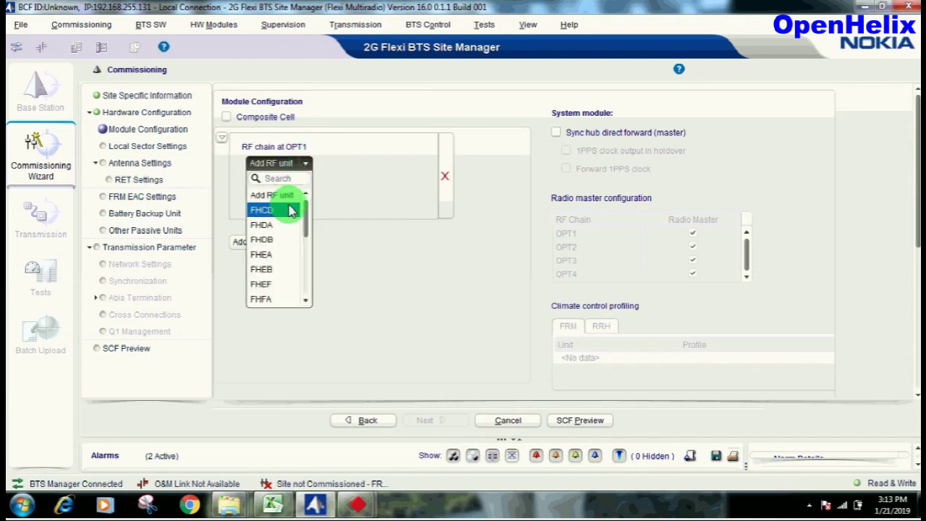
key(Down)
key(Down)
key(Down)
key(Down)
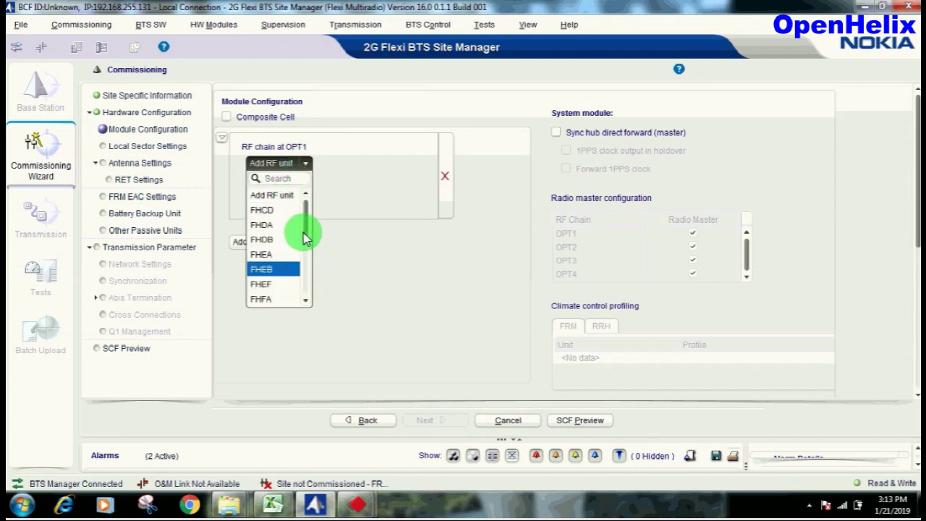
drag(303, 219, 299, 255)
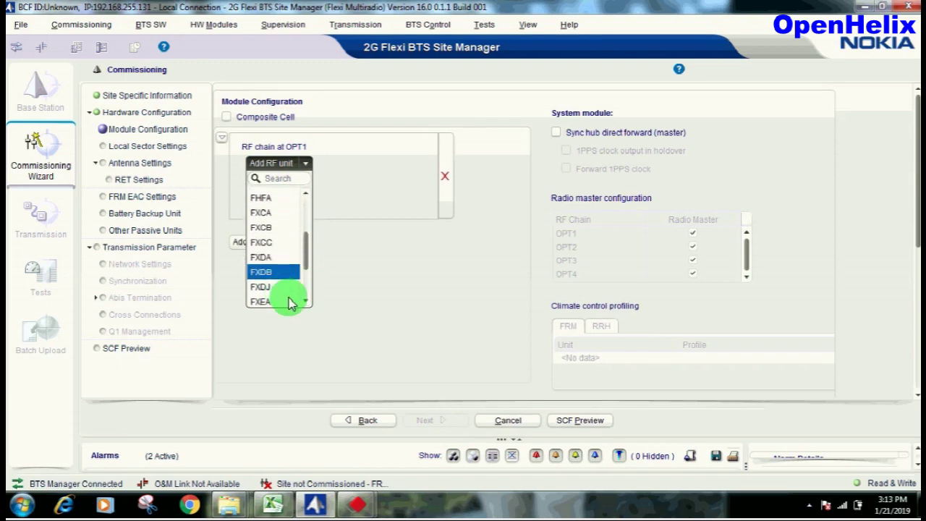
click(305, 301)
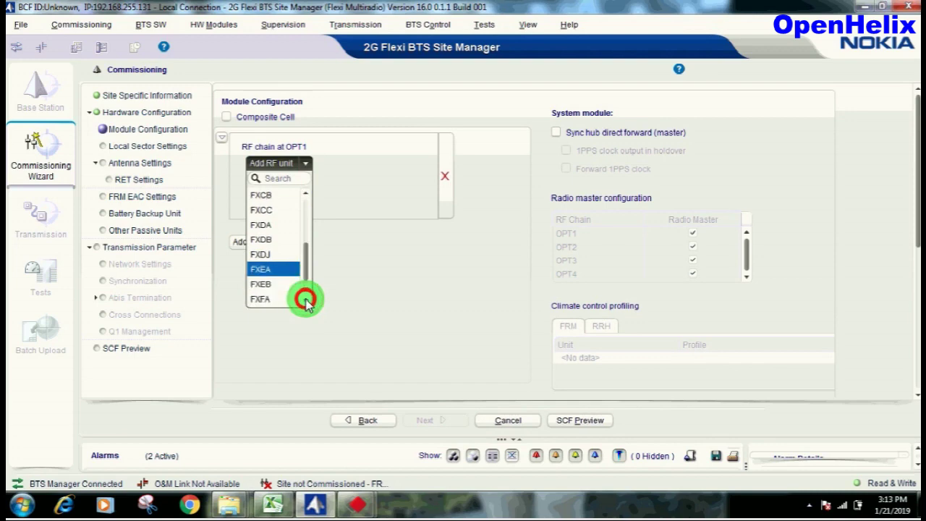
click(261, 300)
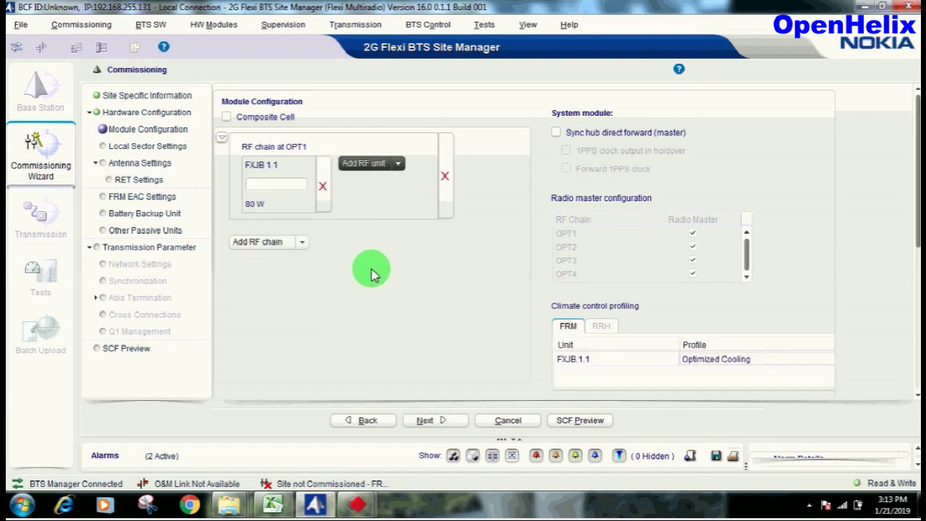
Label the RF unit on the OPT1 chain as FXJB and continue to the local sector settings.
click(277, 184)
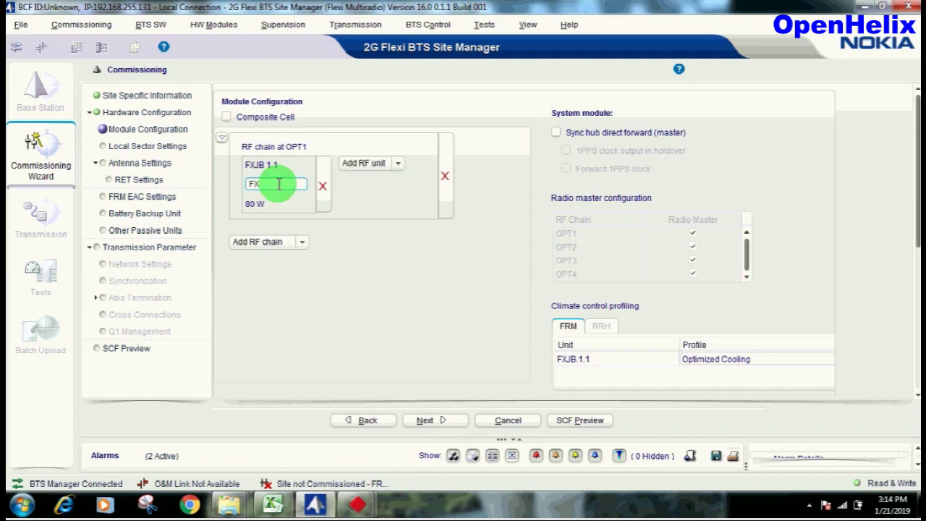
click(355, 269)
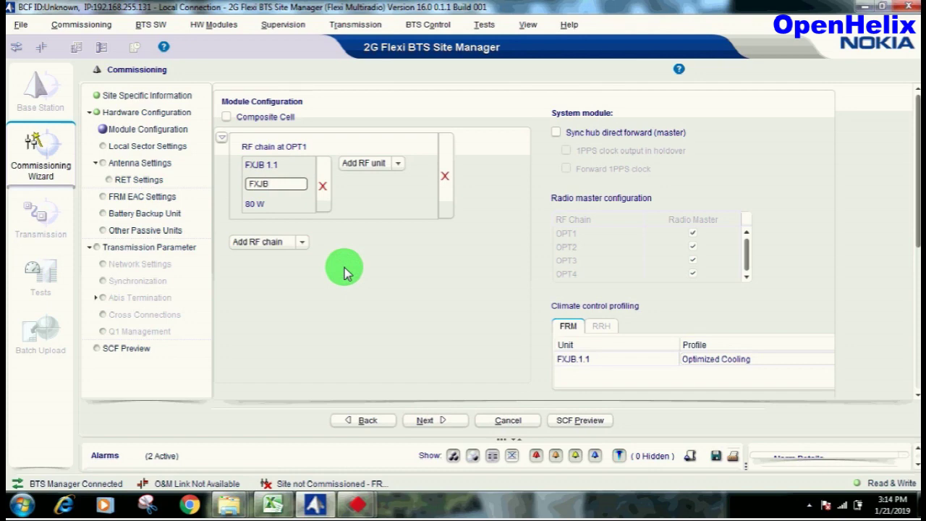
click(431, 421)
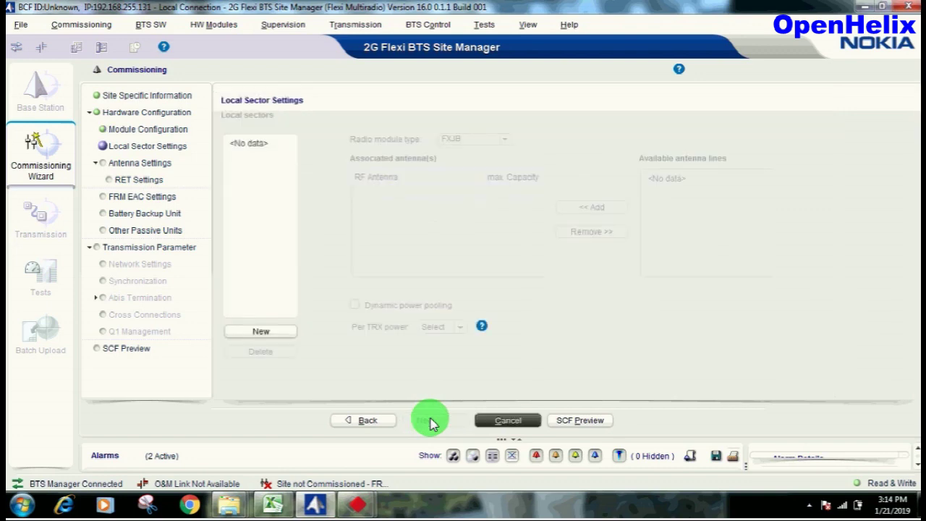
Create three local sectors and associate antenna line FXJB.1.1-ANT1 with sector 1, opening its per-TRX power choices.
click(260, 333)
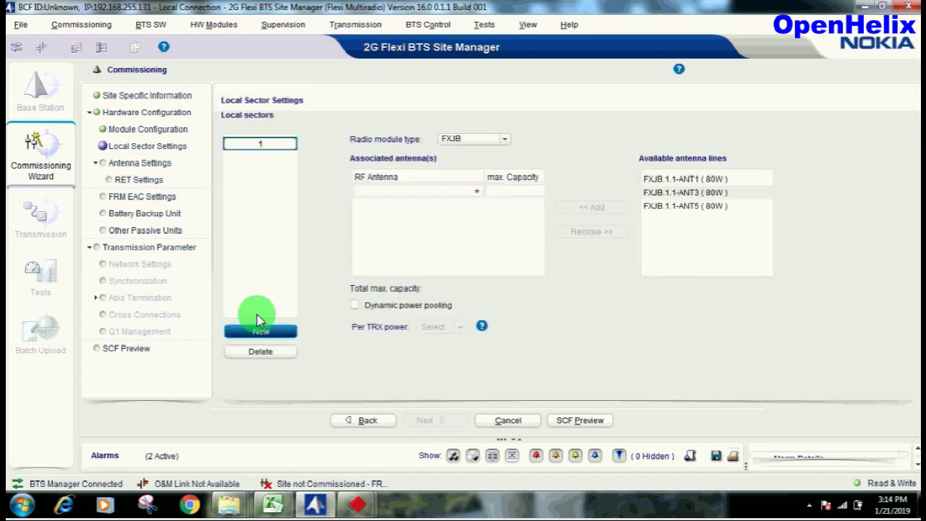
click(263, 329)
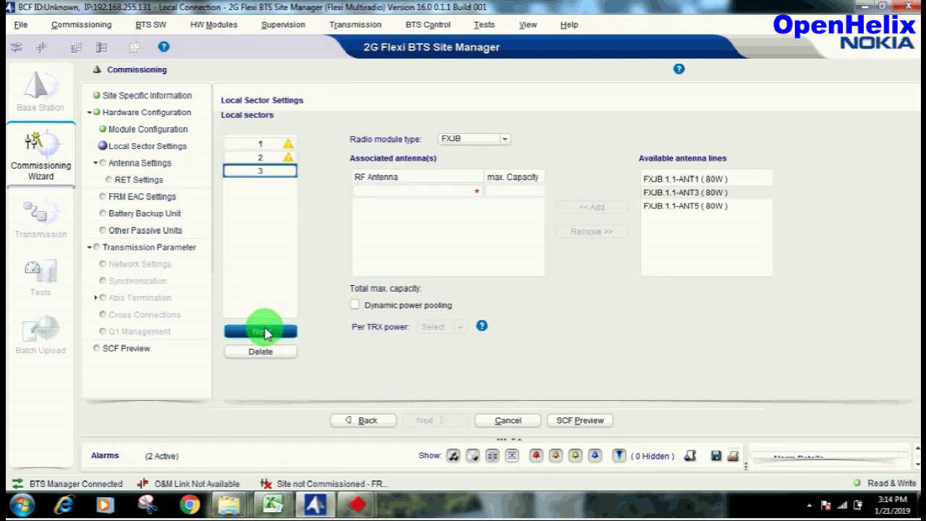
click(269, 140)
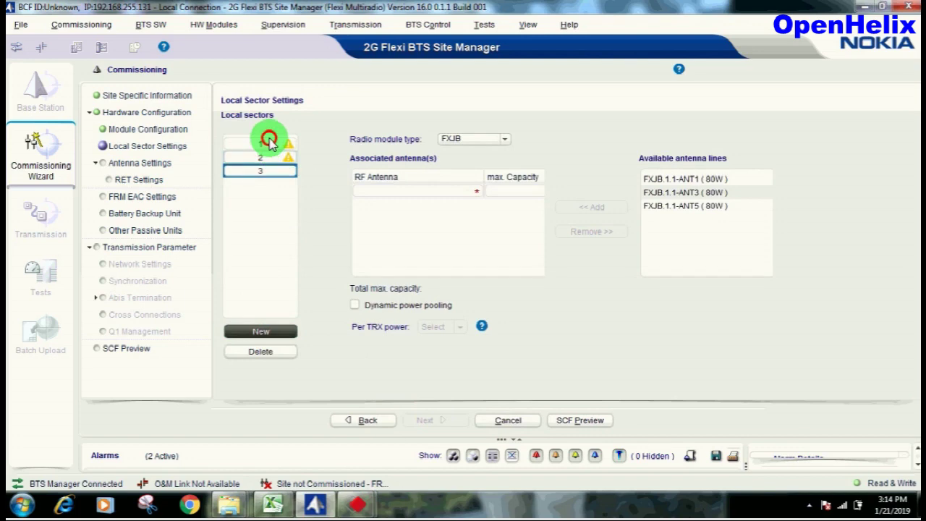
click(671, 179)
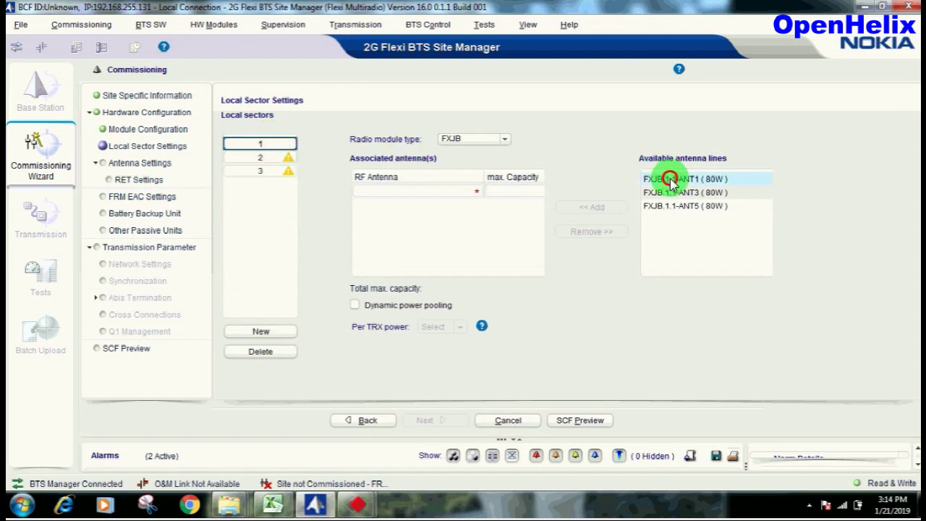
click(600, 209)
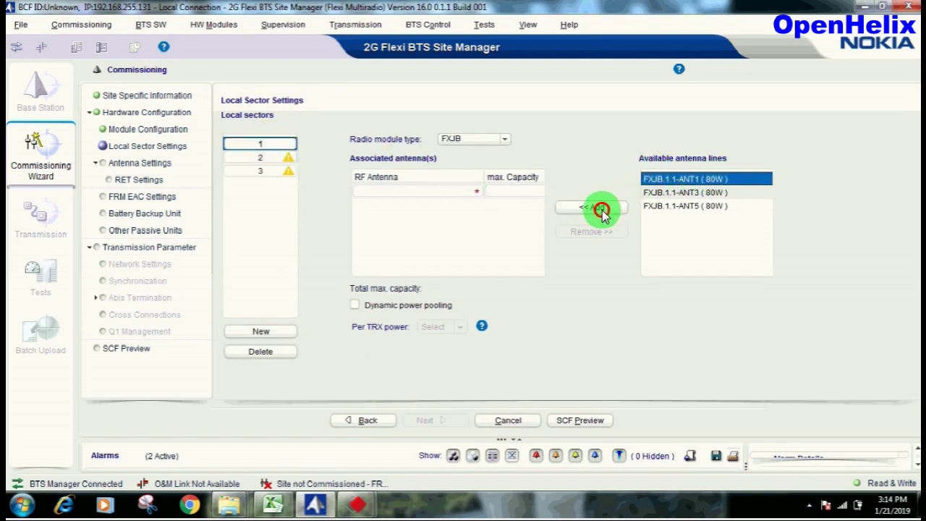
click(602, 210)
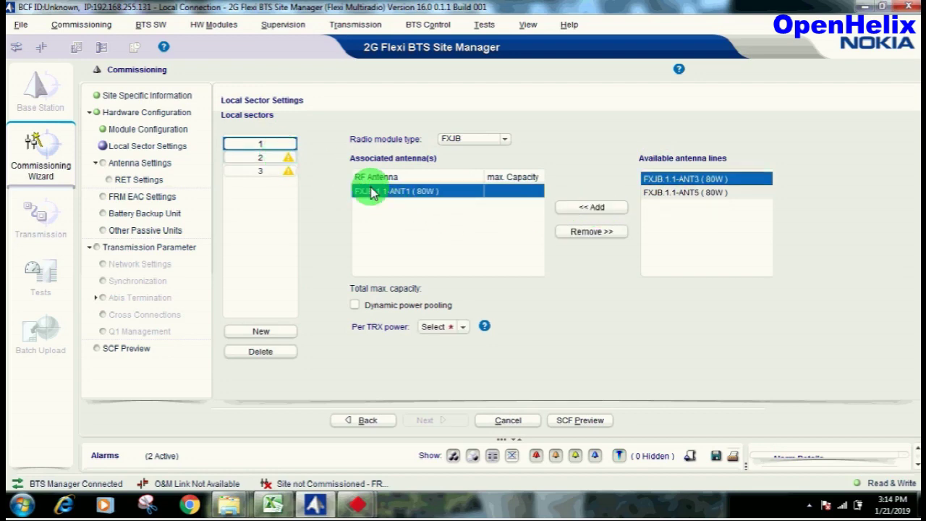
click(448, 327)
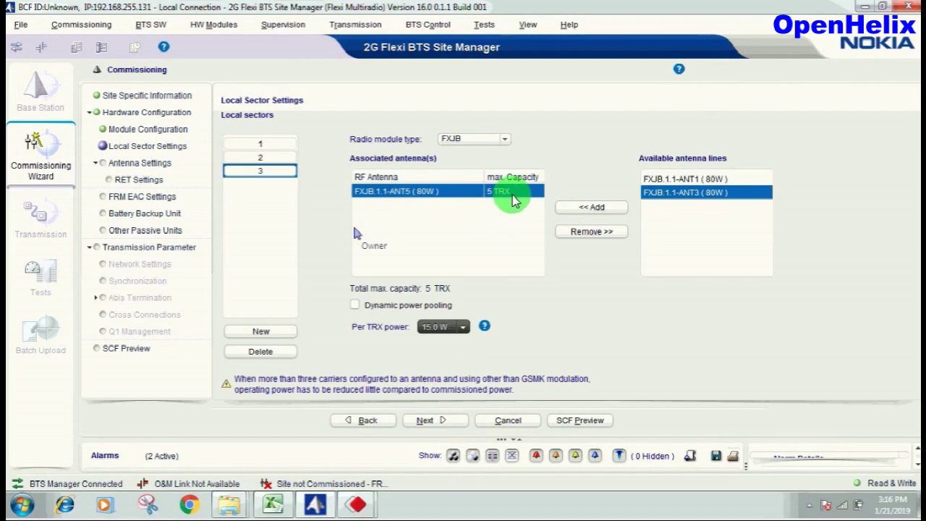
Set the per-TRX power to 20.0 W for local sectors 3, 1 and 2.
click(460, 331)
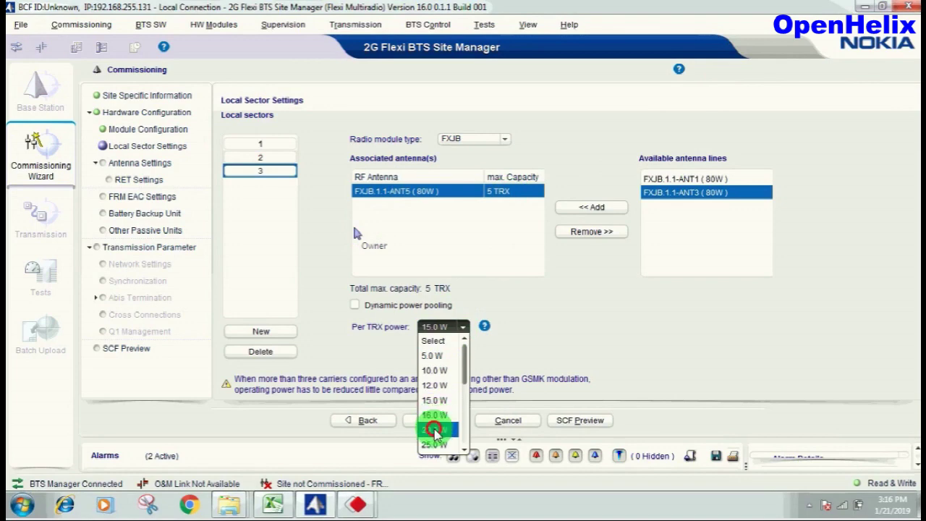
click(434, 431)
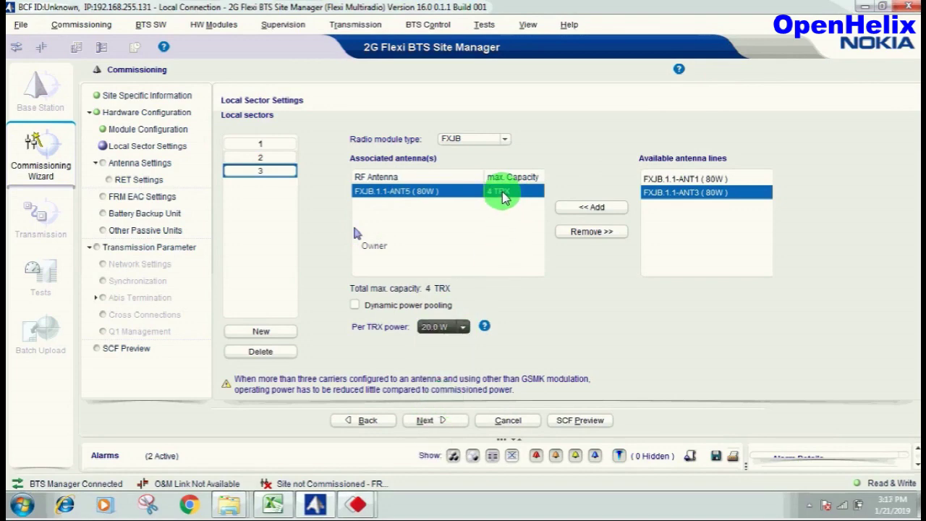
click(278, 149)
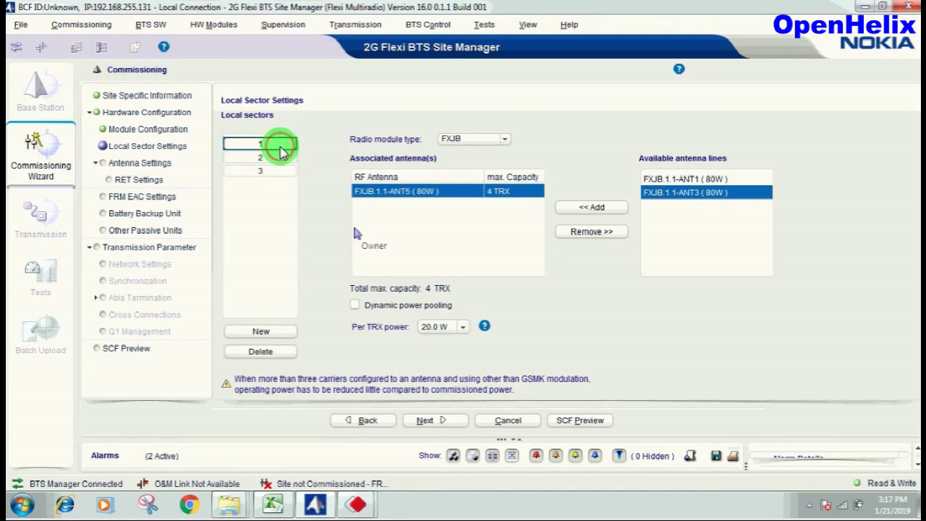
click(463, 329)
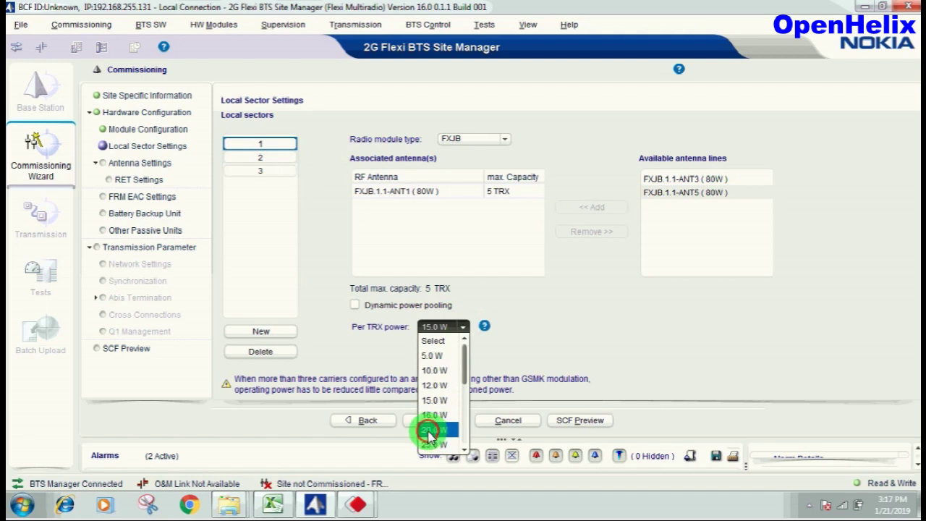
click(432, 433)
click(265, 158)
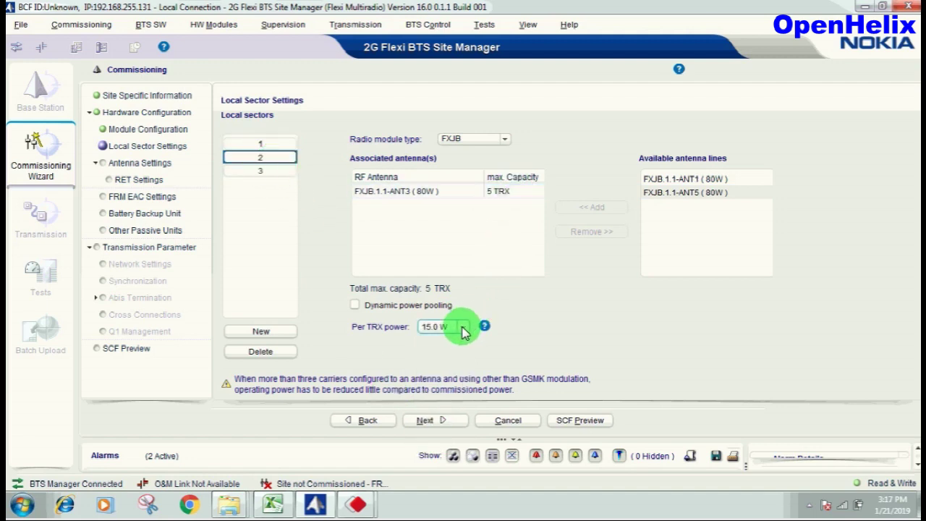
click(463, 329)
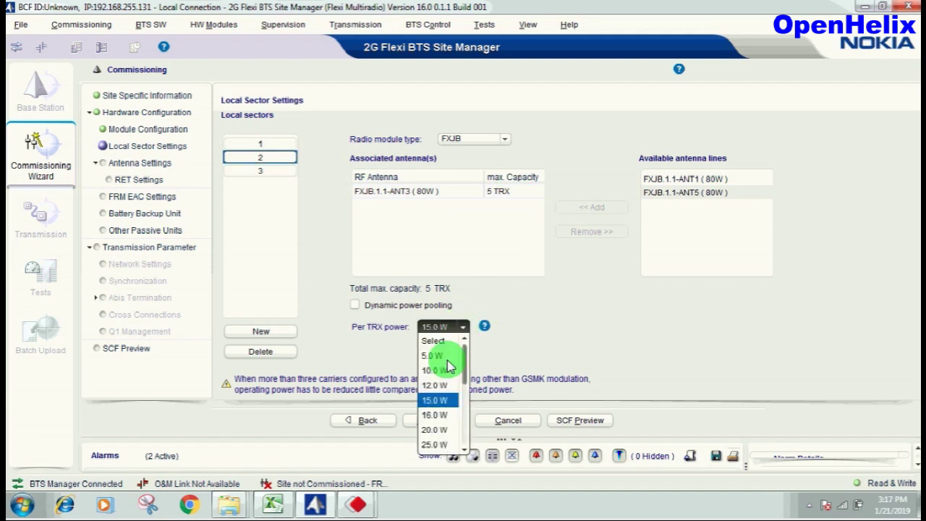
click(431, 431)
Review the antenna assigned to each of the three local sectors and continue to the antenna settings.
click(267, 144)
click(405, 191)
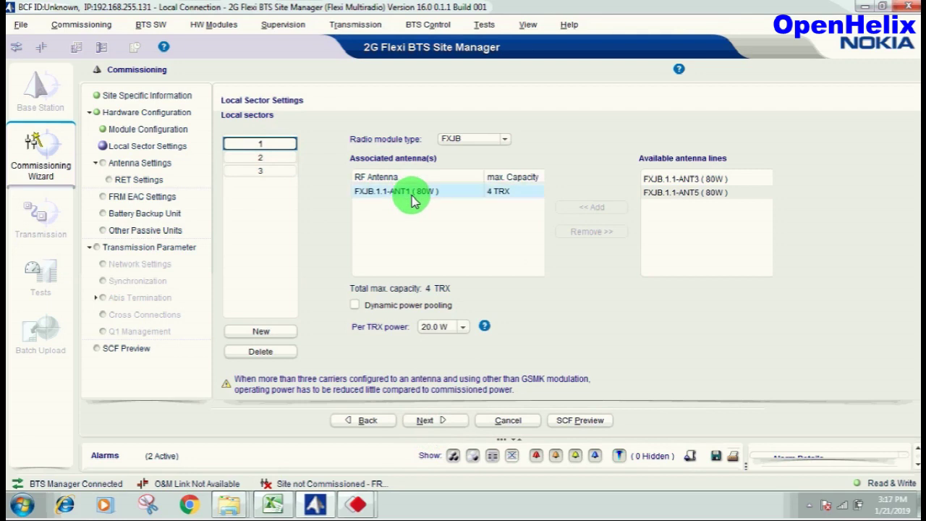
click(273, 157)
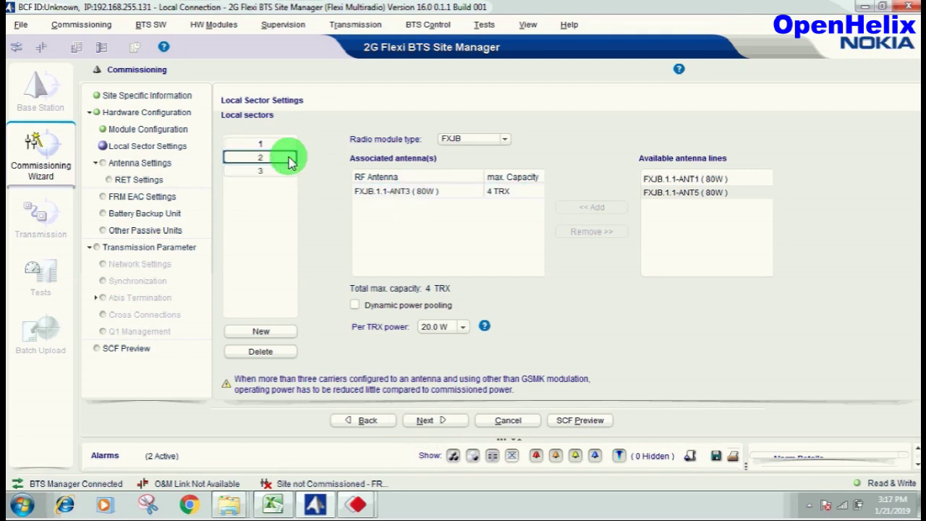
click(405, 197)
click(274, 171)
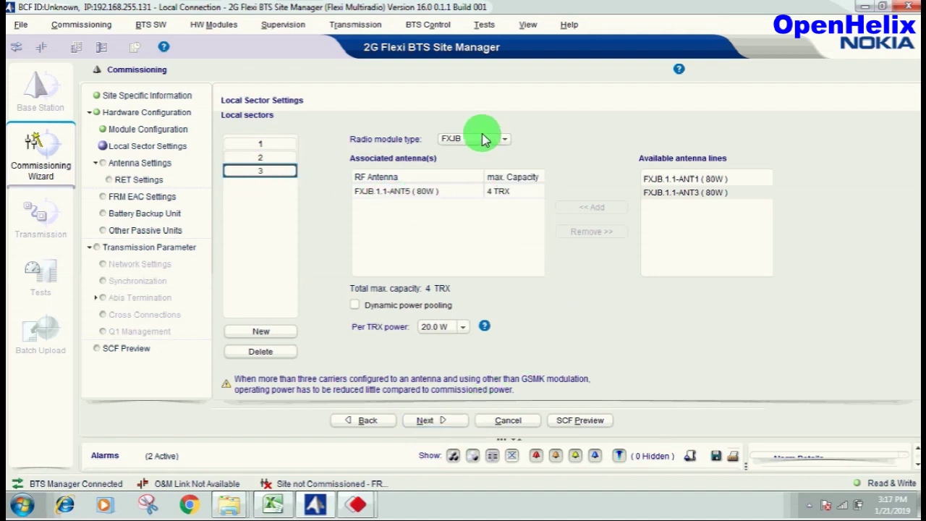
click(429, 422)
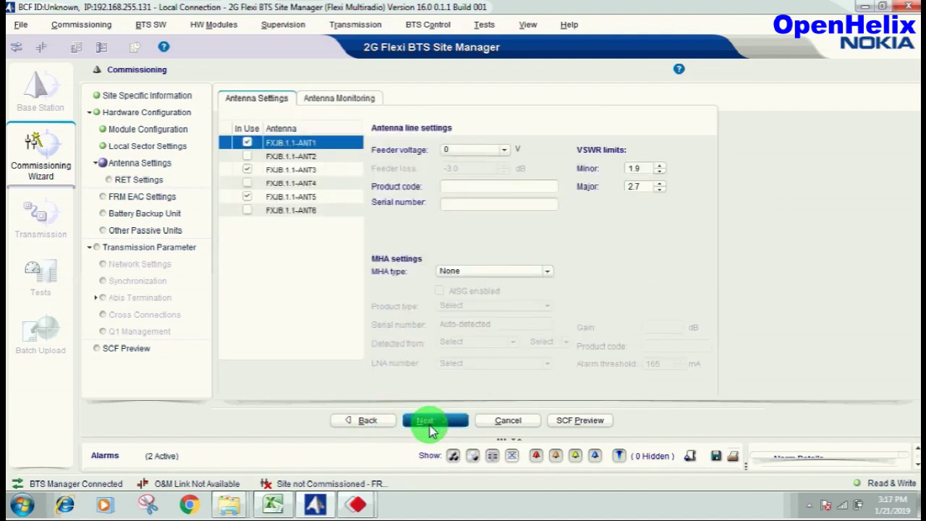
Put antennas FXJB.1.1-ANT2, ANT4 and ANT6 in use and check the feeder voltage options, keeping it at 0 V.
click(247, 156)
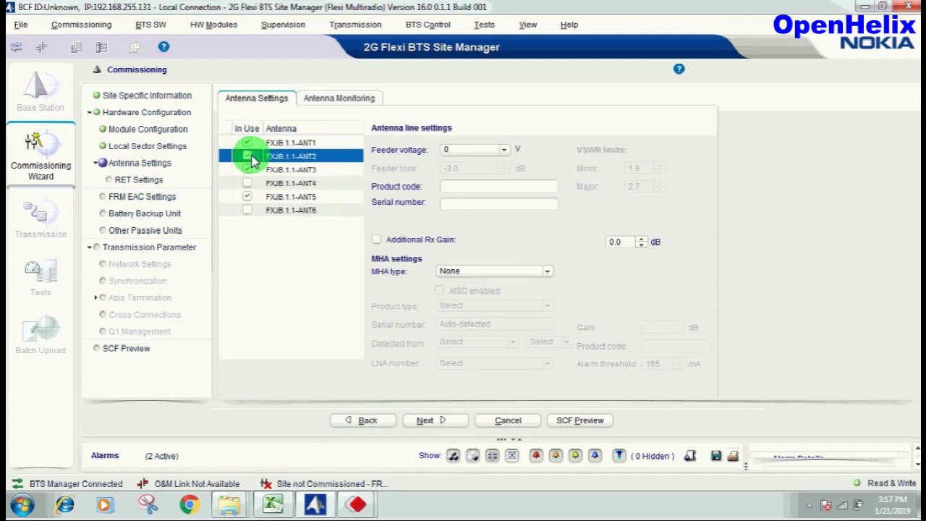
click(247, 170)
click(247, 183)
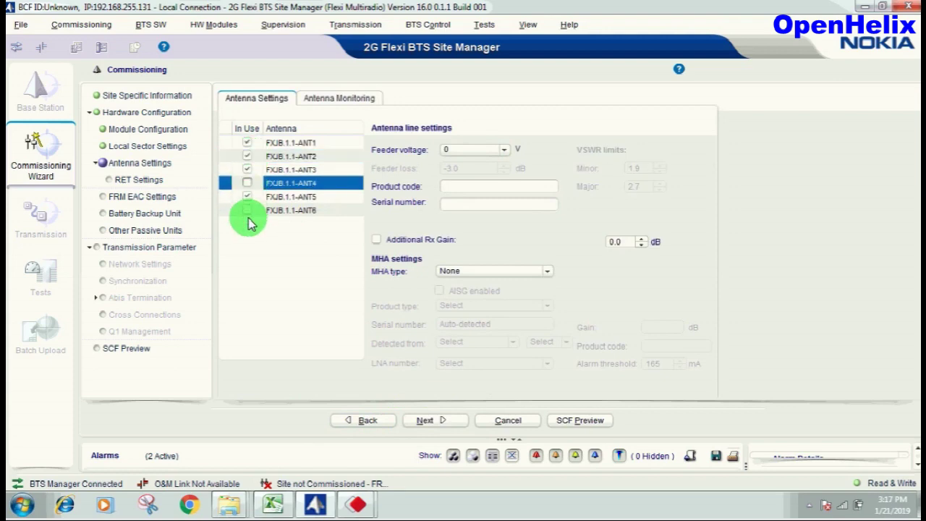
click(248, 212)
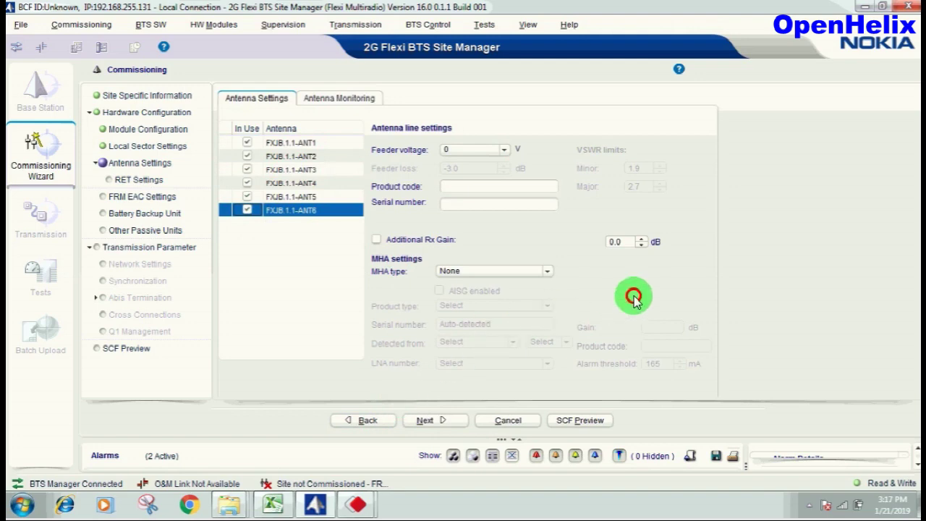
click(502, 151)
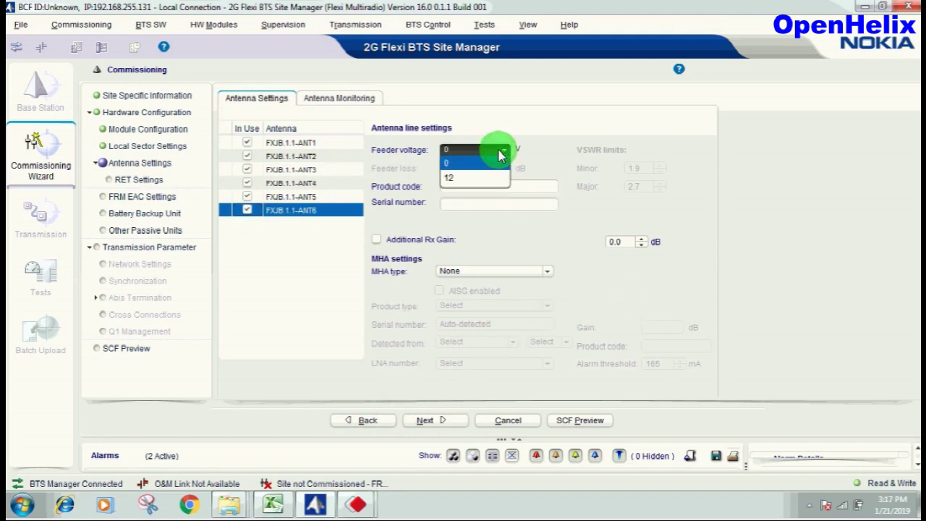
click(581, 136)
click(542, 108)
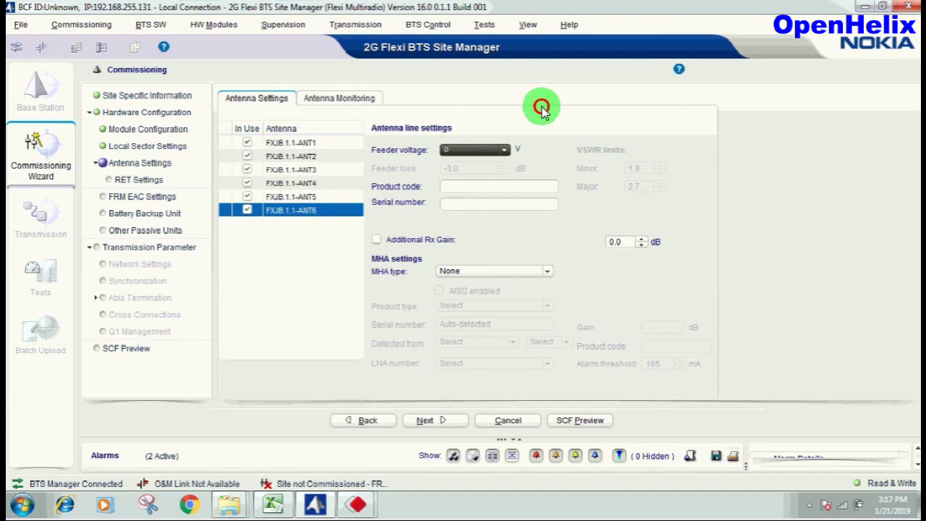
Leave the RET, FRM EAC, battery backup and other passive unit settings at their defaults and continue to the transmission parameters.
click(432, 424)
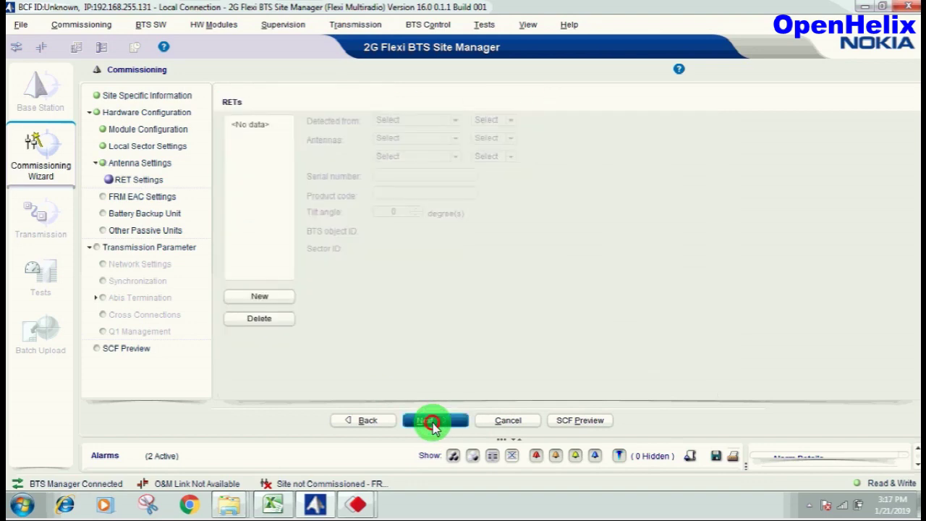
click(432, 423)
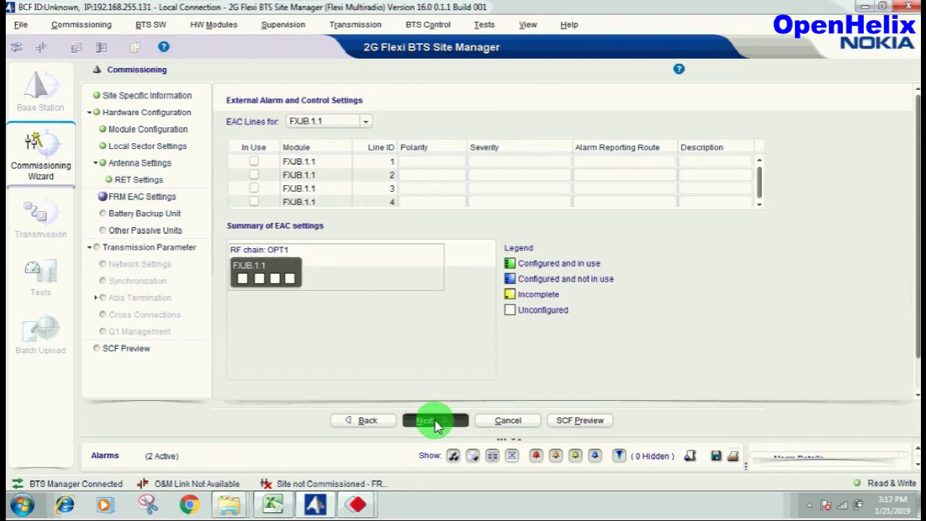
click(431, 424)
click(432, 424)
click(432, 423)
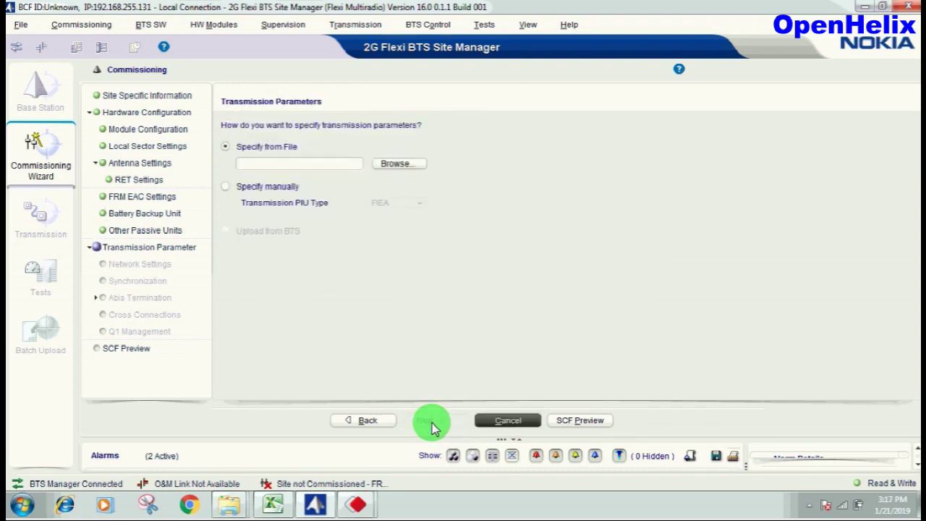
Specify the transmission parameters manually with PIU type FIQB, keeping circuit switched TDM mode and 4 X TDM E1 interfaces (120 ohm).
click(229, 186)
click(378, 202)
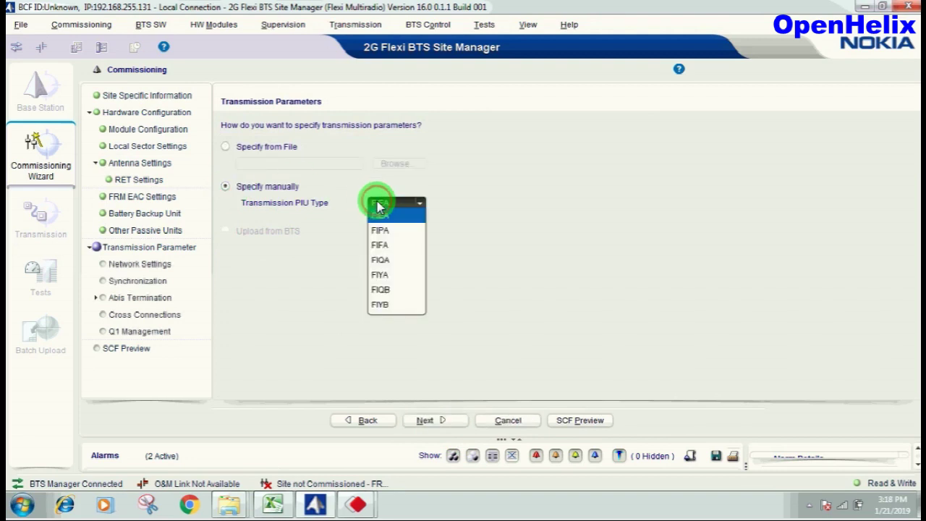
click(389, 289)
click(434, 427)
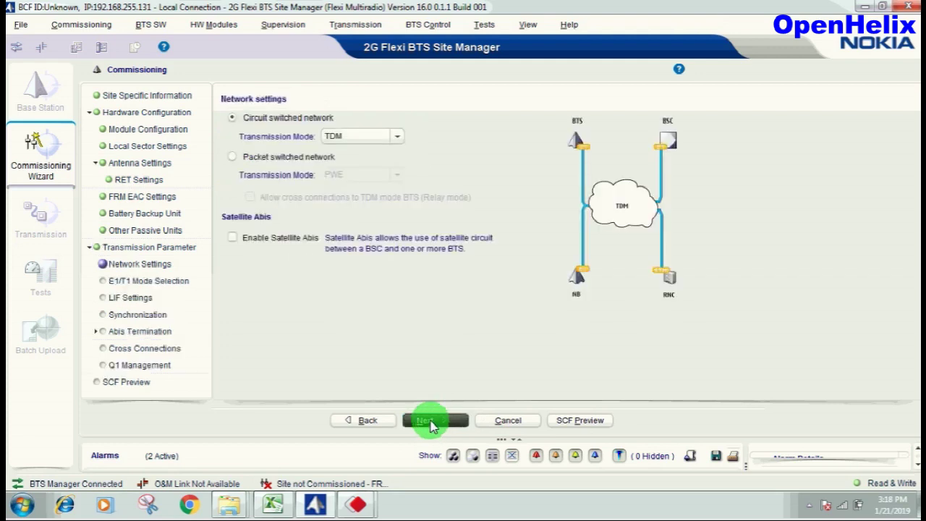
click(431, 426)
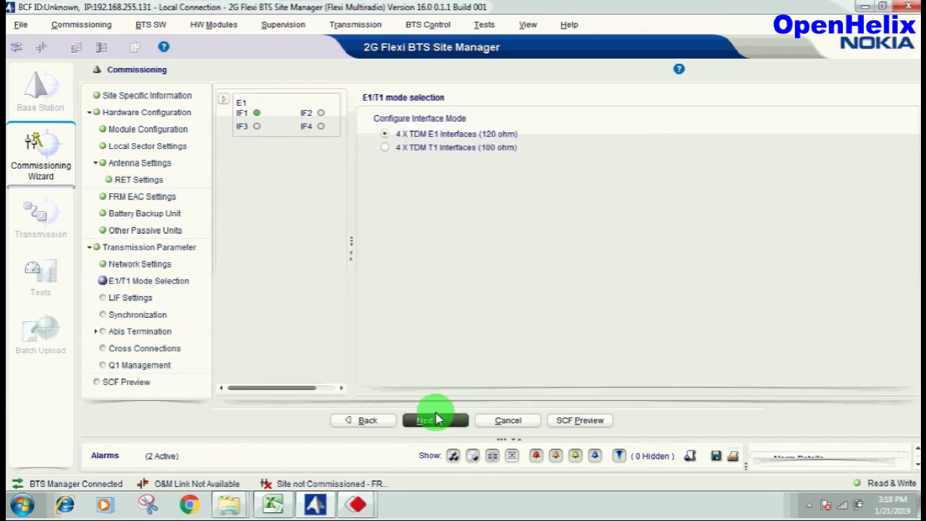
click(431, 423)
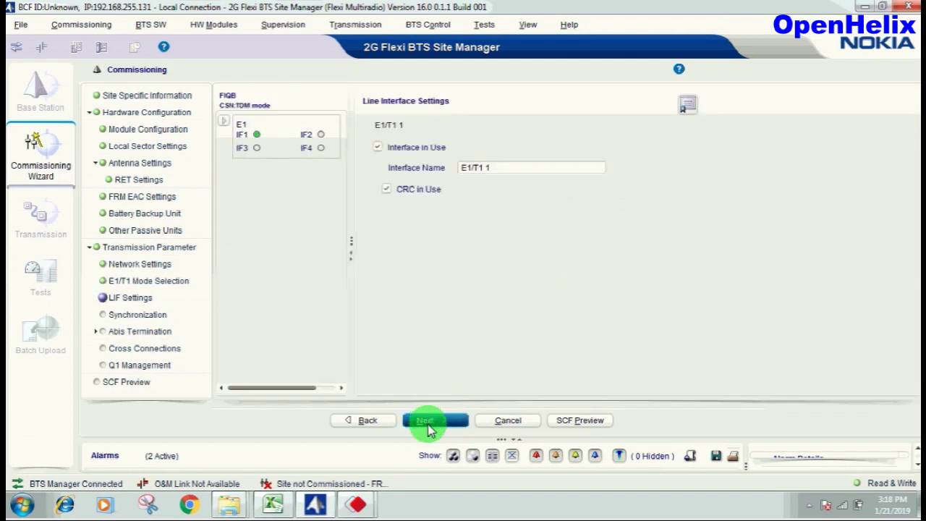
Put E1 line interface IF2 in use alongside IF1 and continue to the synchronization settings.
click(223, 123)
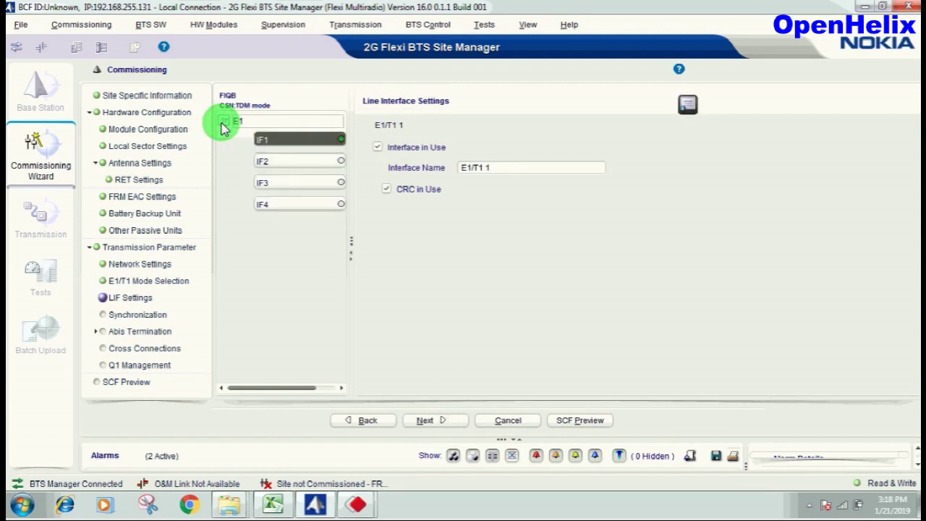
click(315, 170)
click(379, 148)
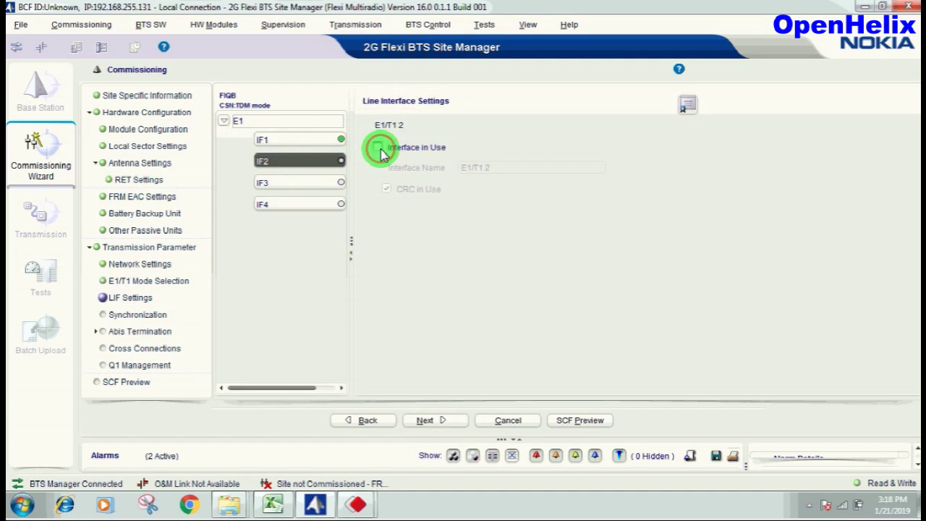
click(429, 421)
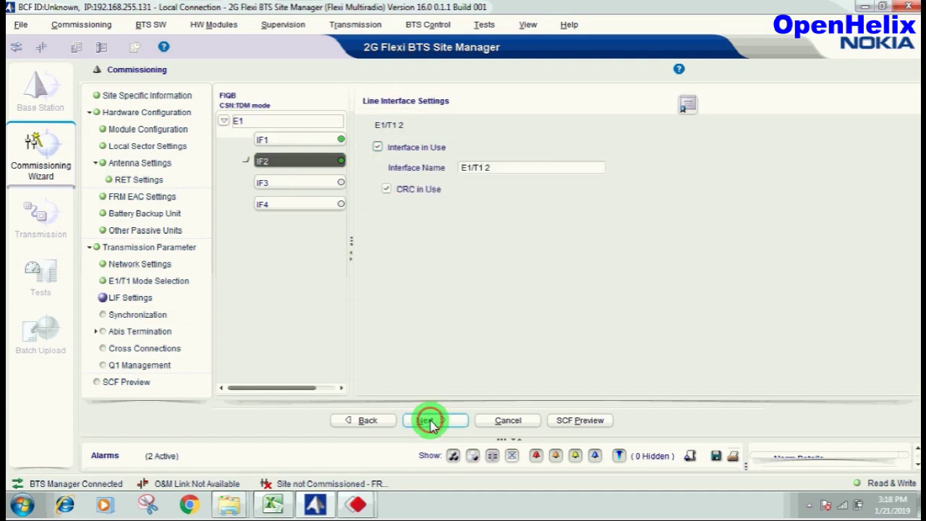
Add RX Clock IF 2 E1/T1 2 to the synchronization priority list and continue to the Abis termination.
click(332, 139)
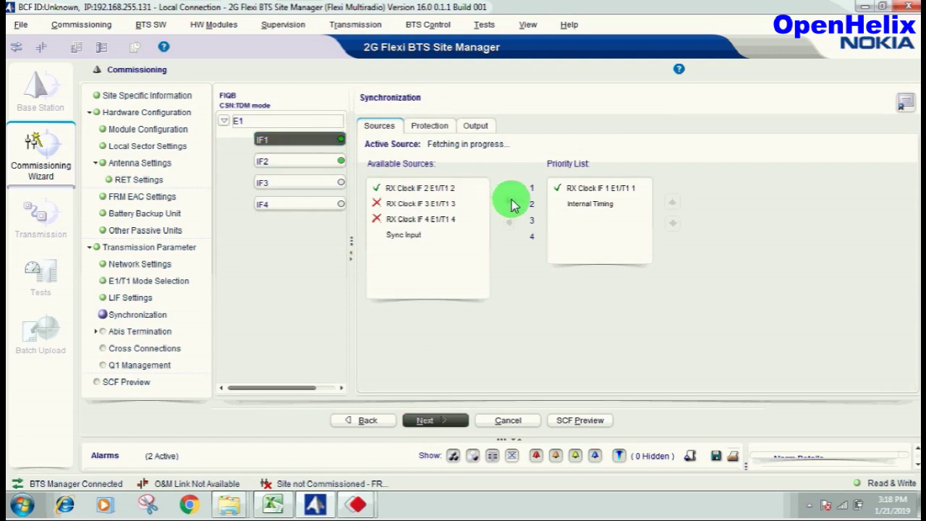
click(449, 187)
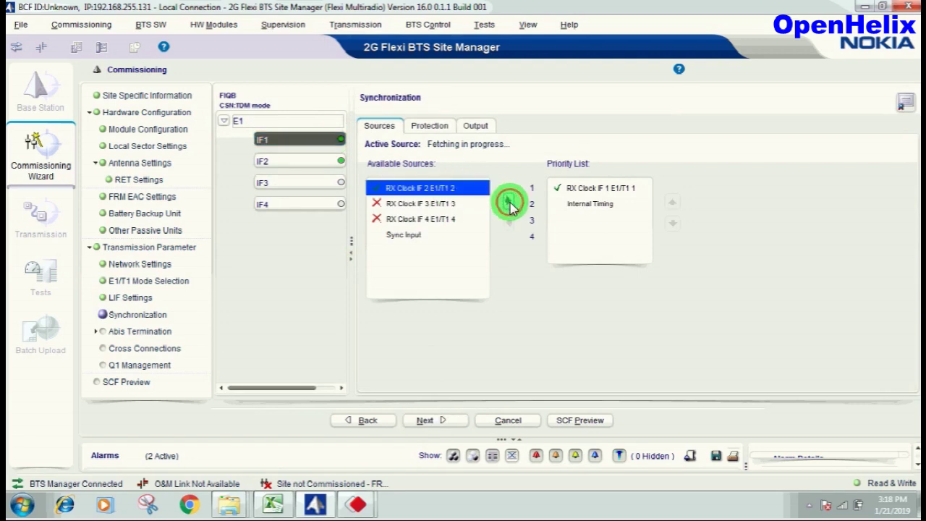
click(509, 202)
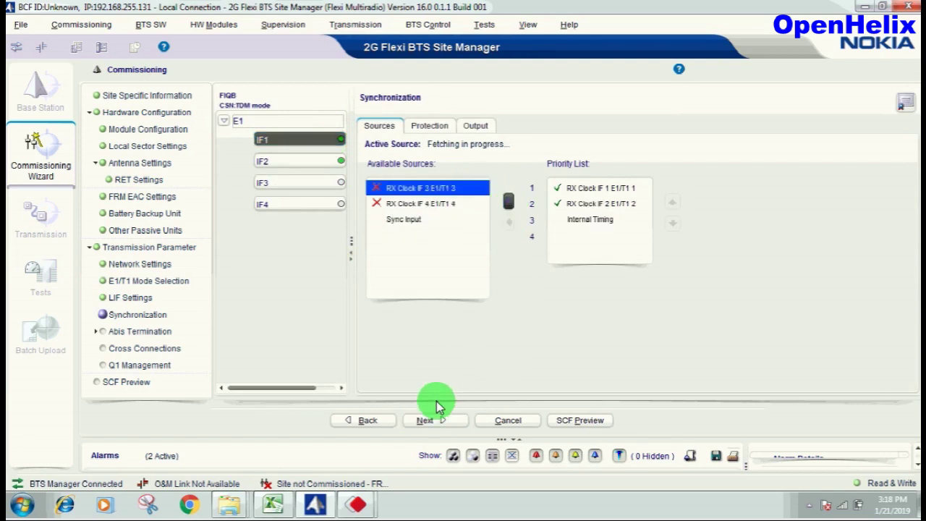
click(426, 422)
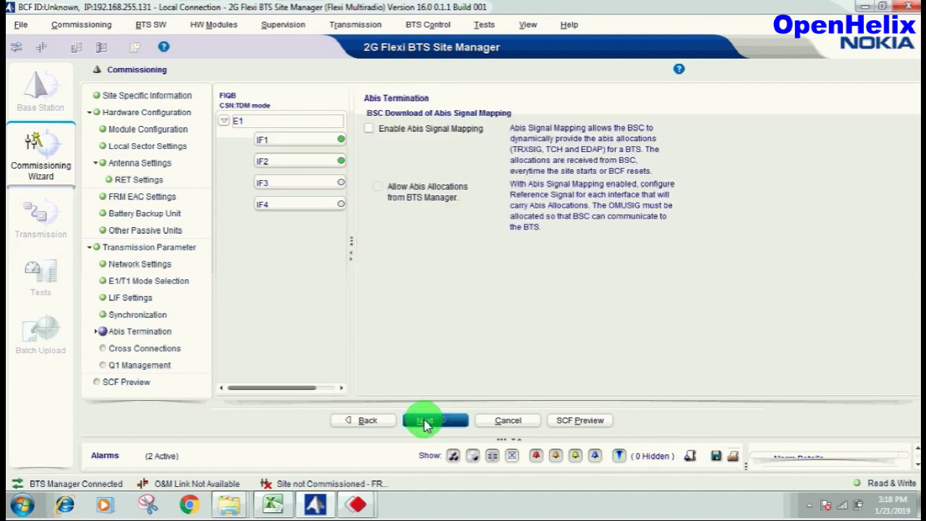
Enable Abis signal mapping, allow Abis allocations from BTS Manager, and continue to the Abis allocation.
click(369, 128)
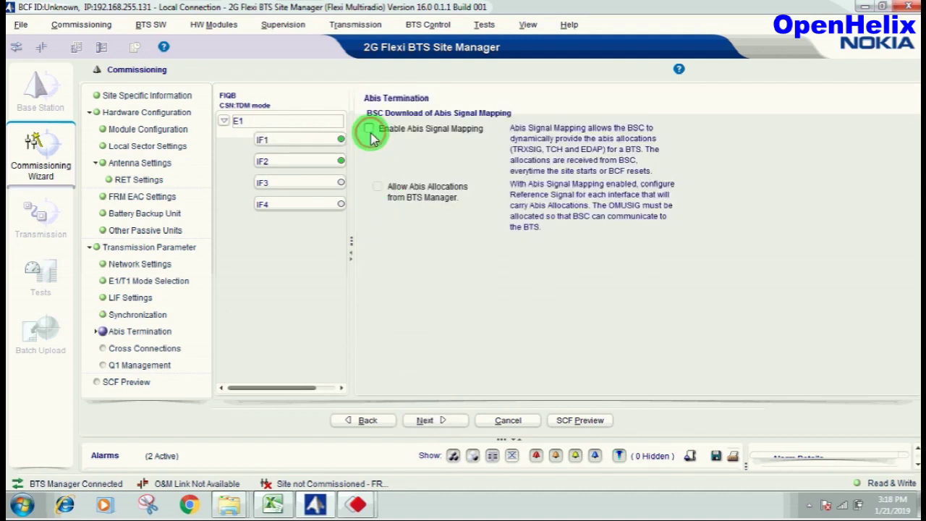
click(387, 193)
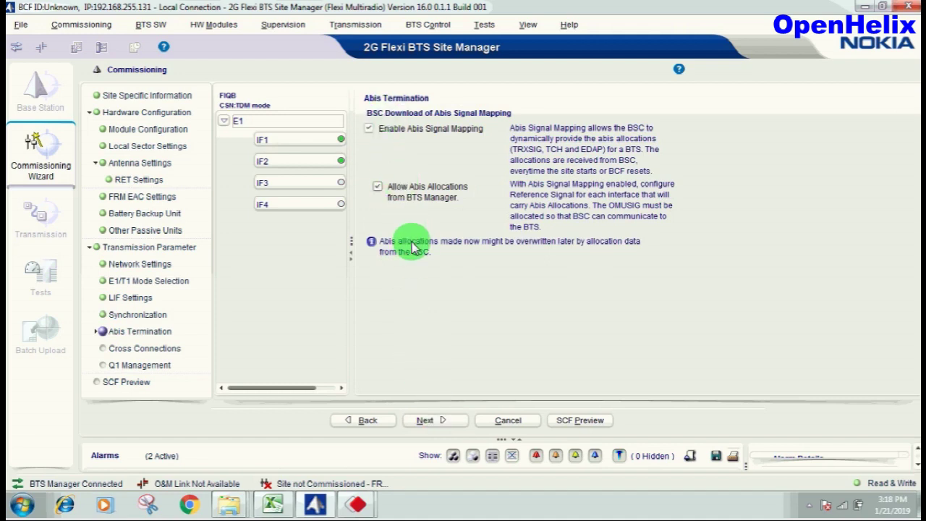
click(429, 420)
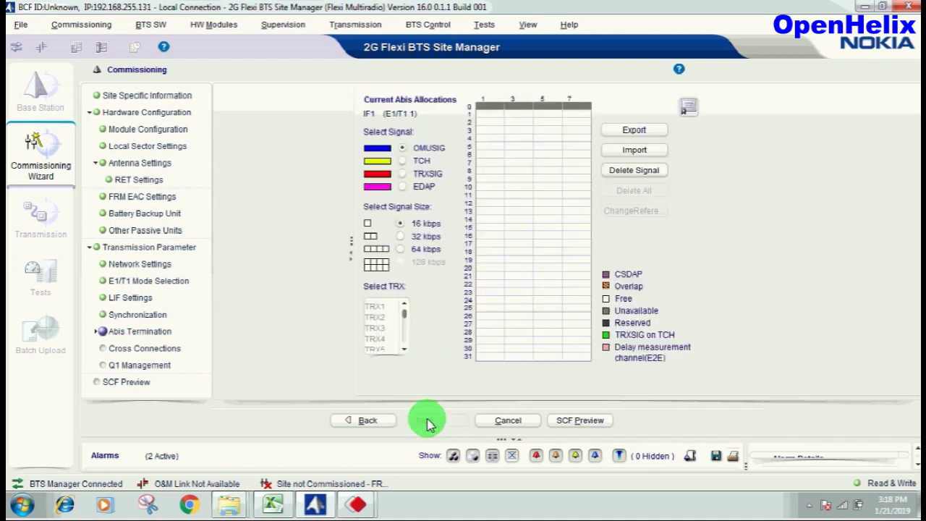
Allocate a 16 kbps OMUSIG in the first column of timeslot 30 on IF1 and advance with default settings to the SCF preview.
click(485, 349)
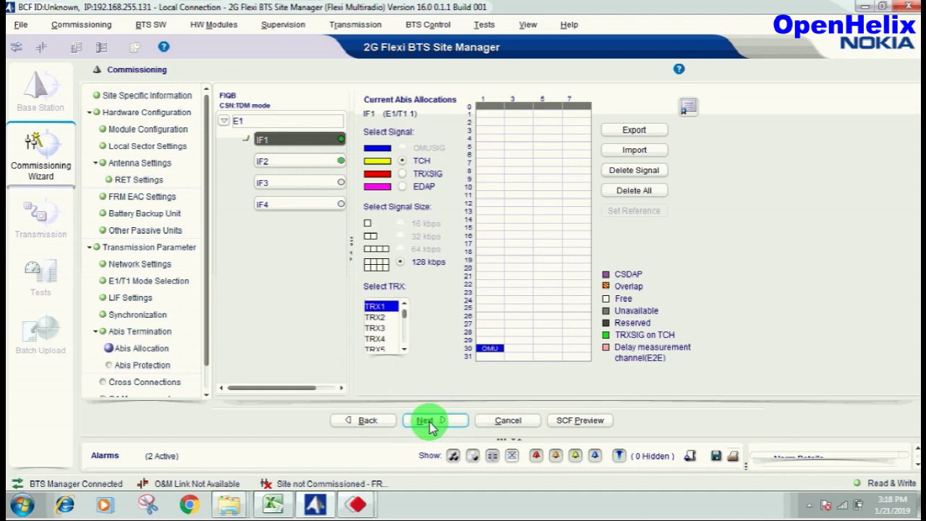
click(429, 422)
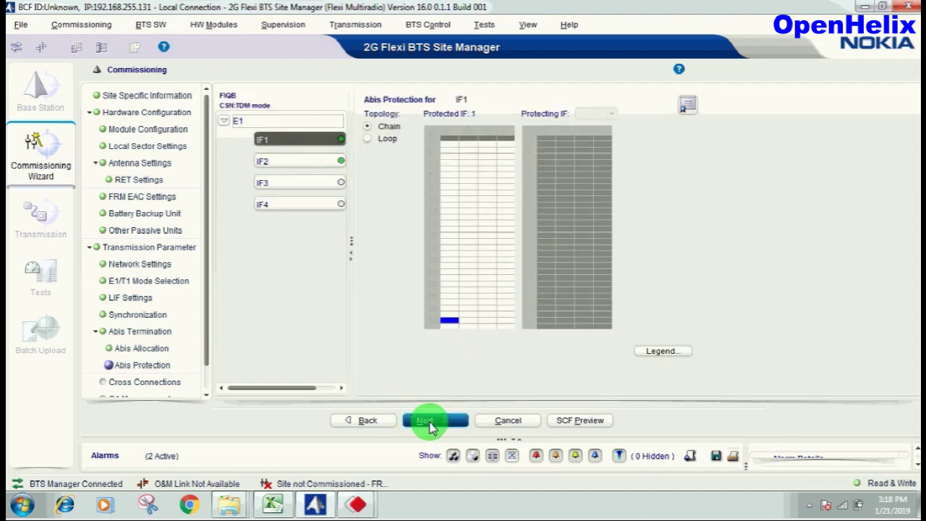
click(429, 424)
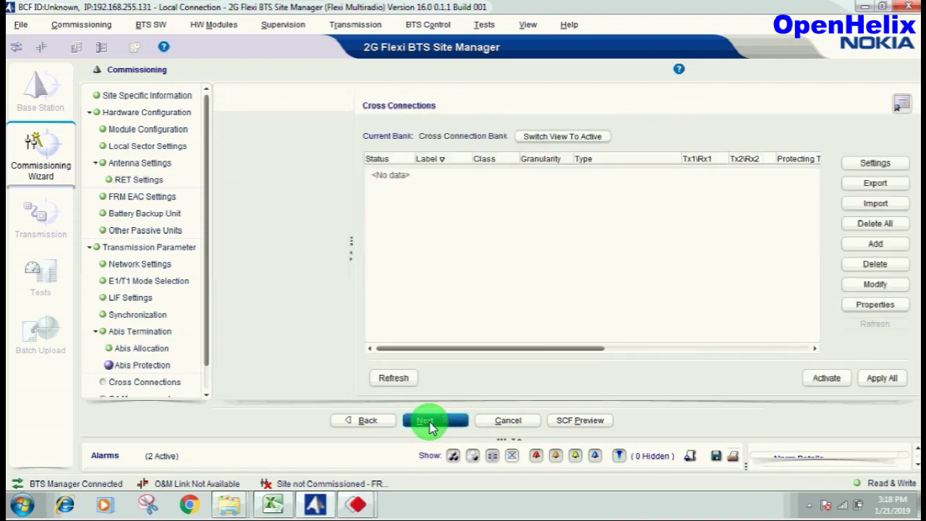
click(429, 423)
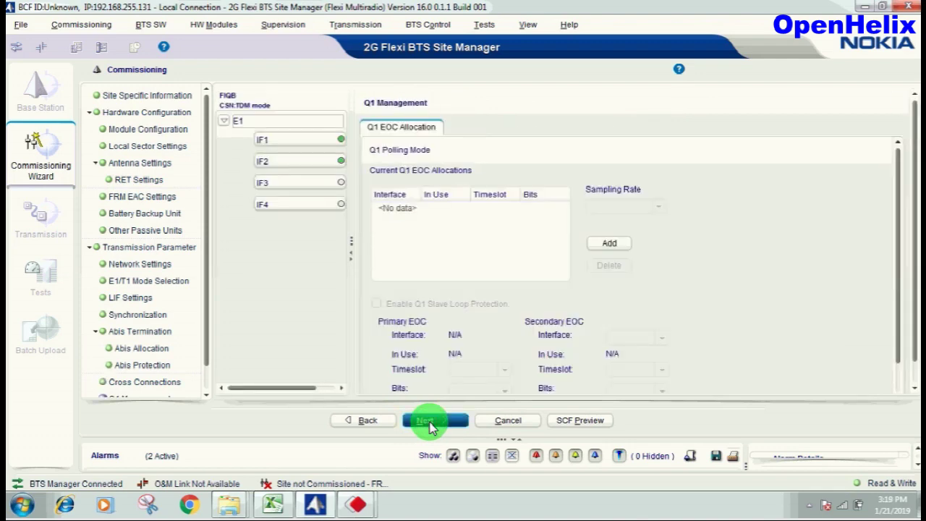
click(430, 422)
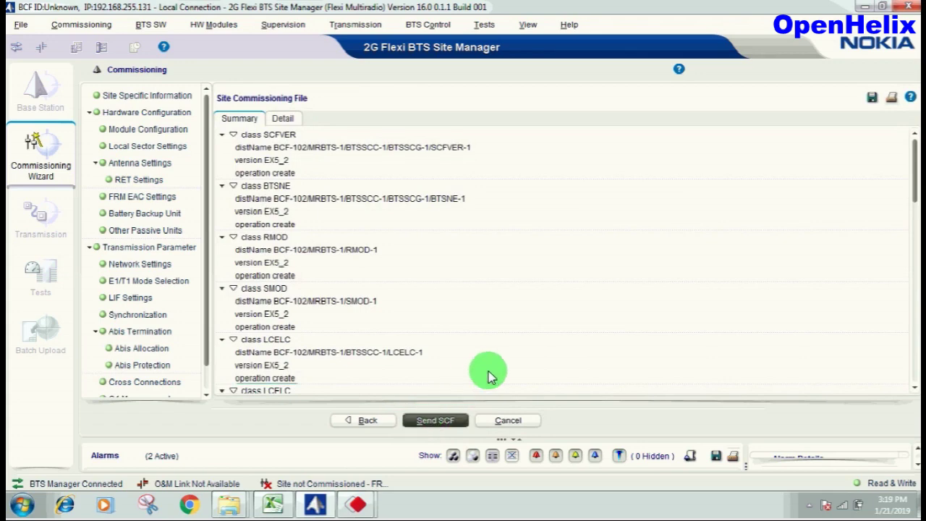
click(436, 420)
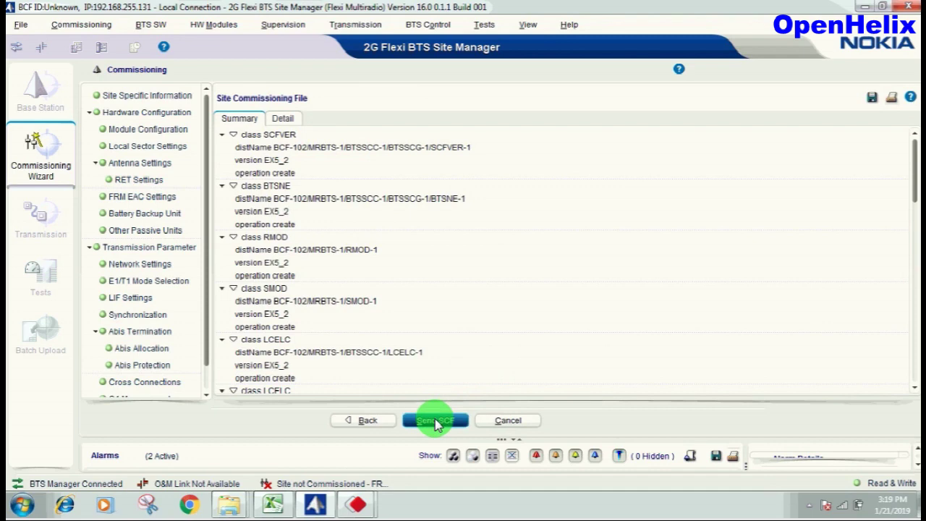
click(438, 422)
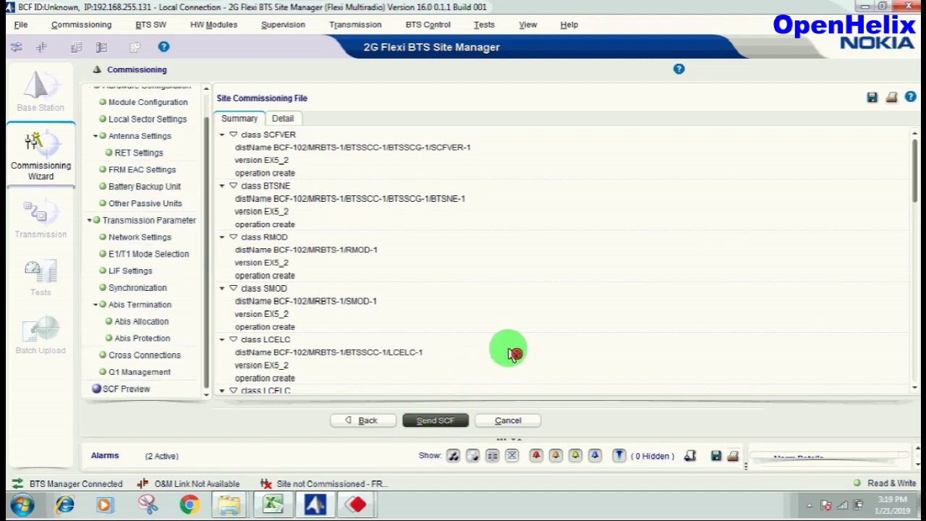
click(448, 417)
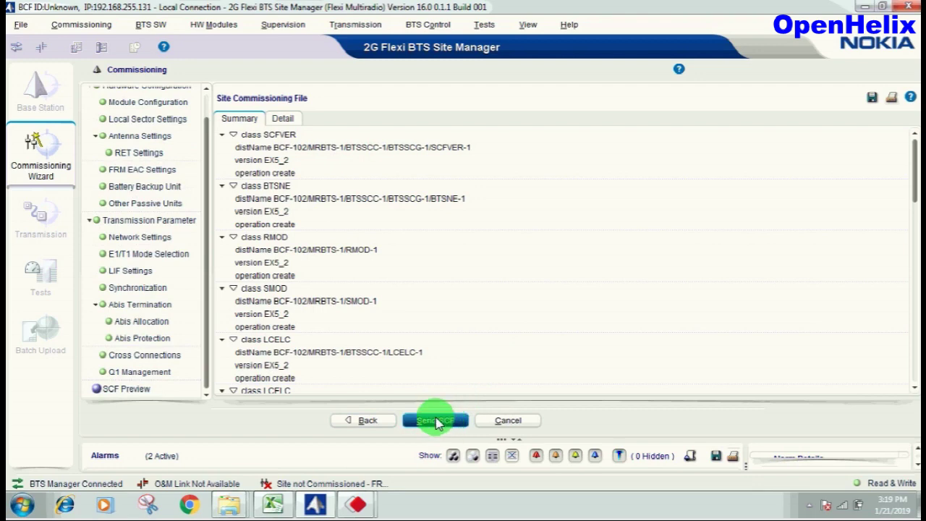
click(437, 423)
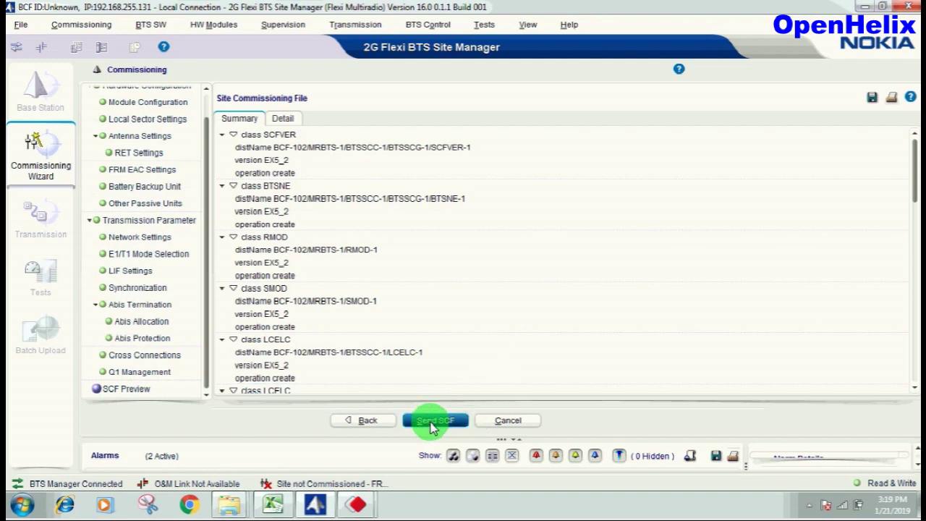
click(430, 423)
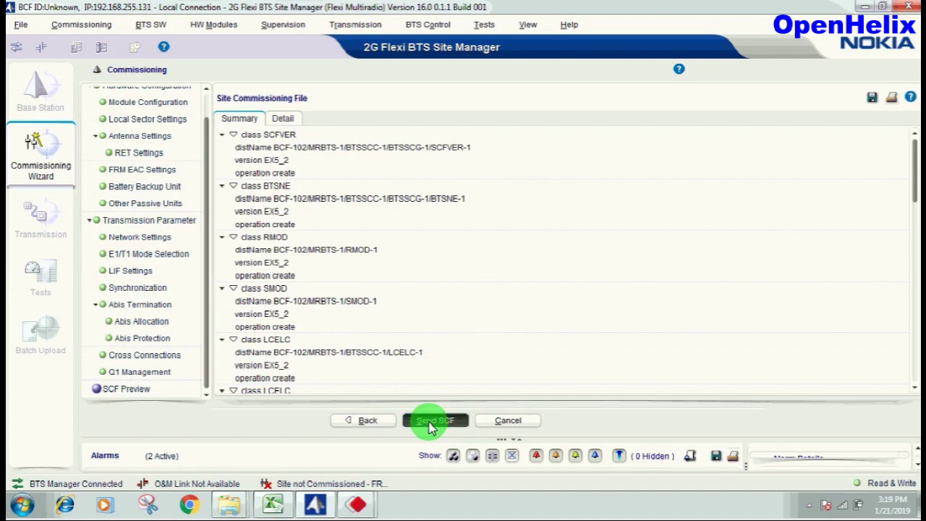
click(430, 424)
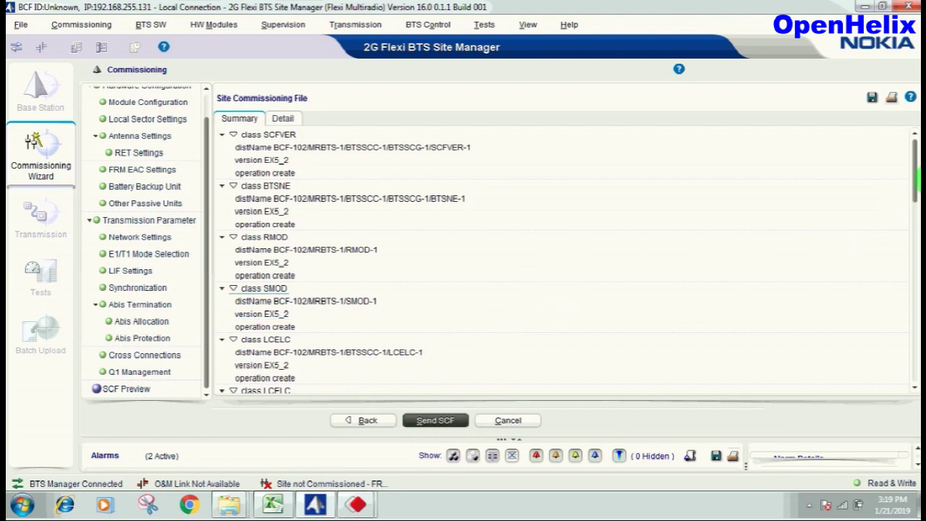
drag(914, 166, 900, 145)
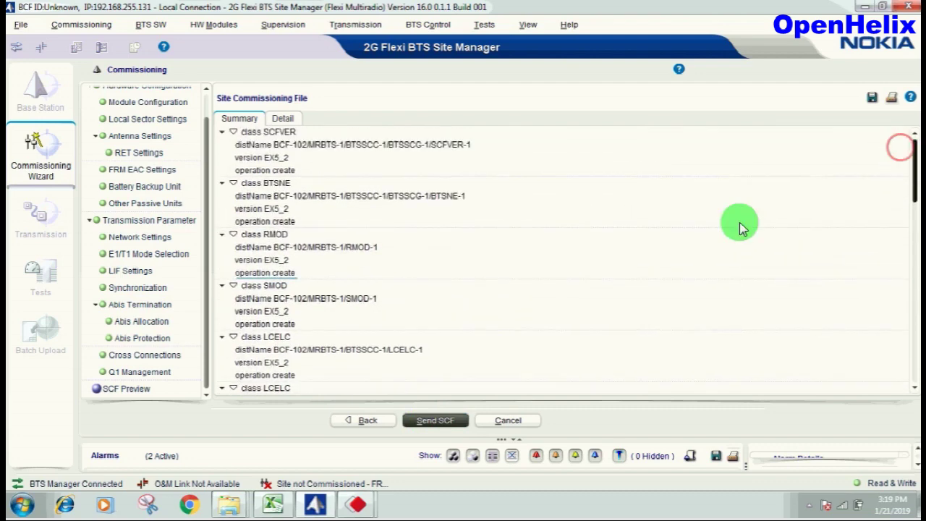
click(434, 423)
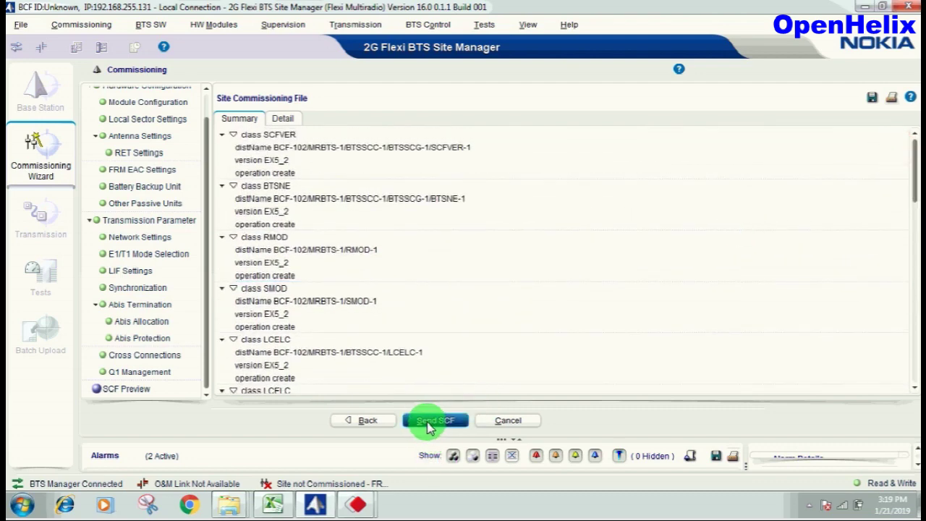
click(427, 424)
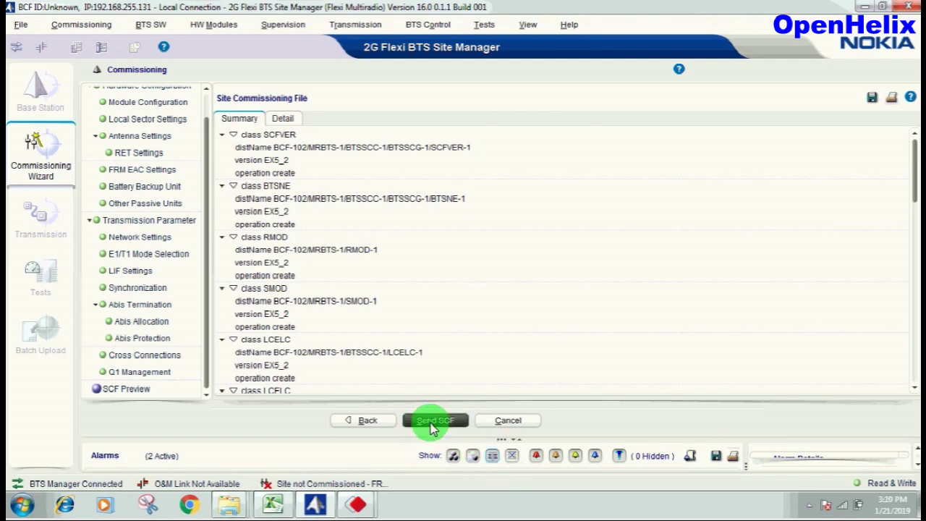
click(432, 426)
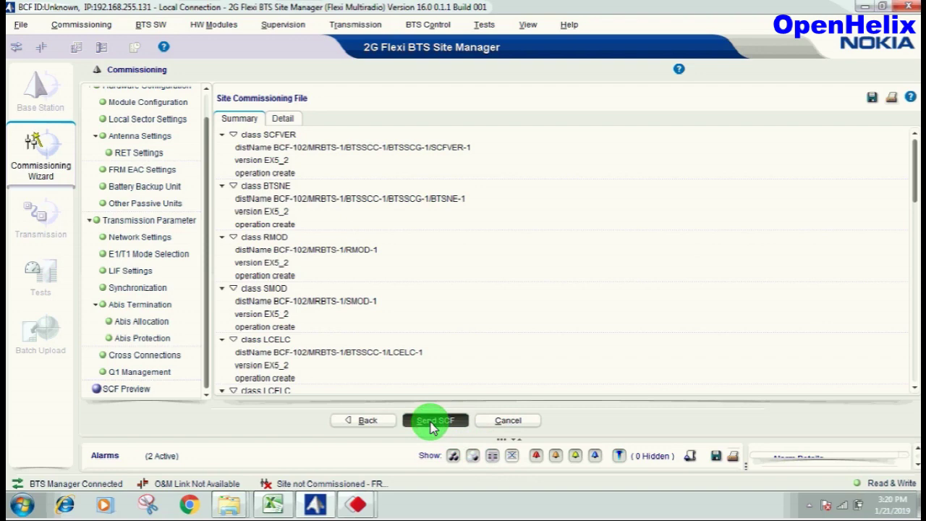
Cancel the commissioning wizard and discard its unsaved changes.
click(504, 429)
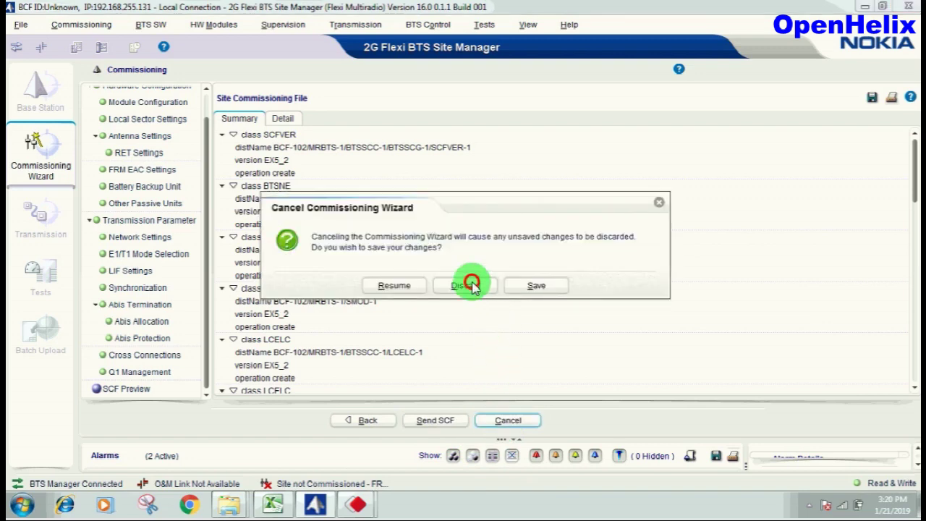
click(467, 286)
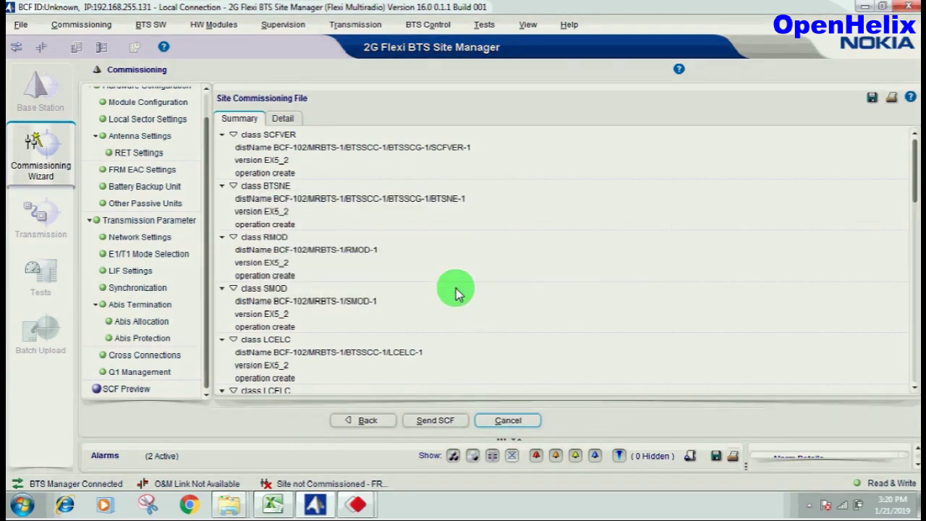
click(495, 427)
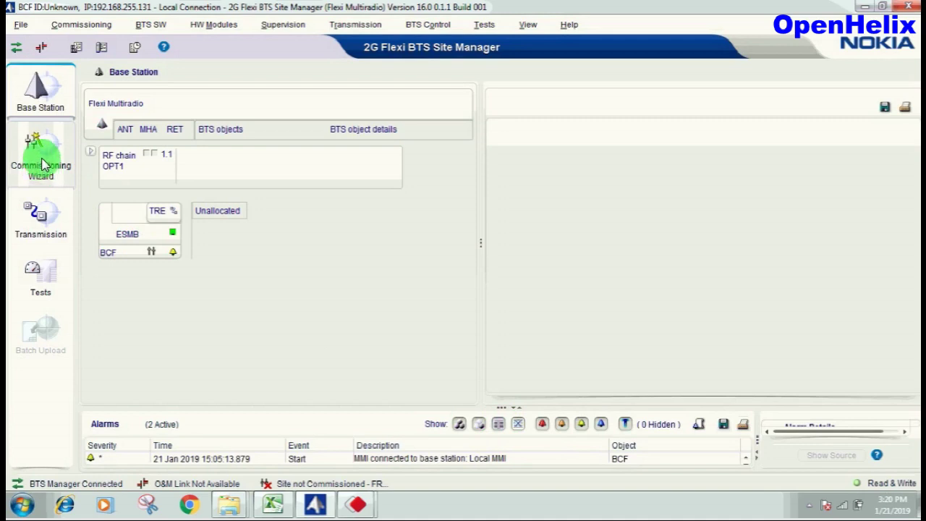
Undo the commissioning of the BTS to erase its bypass capacity, wait for the reconnection, and finish the wizard.
click(44, 165)
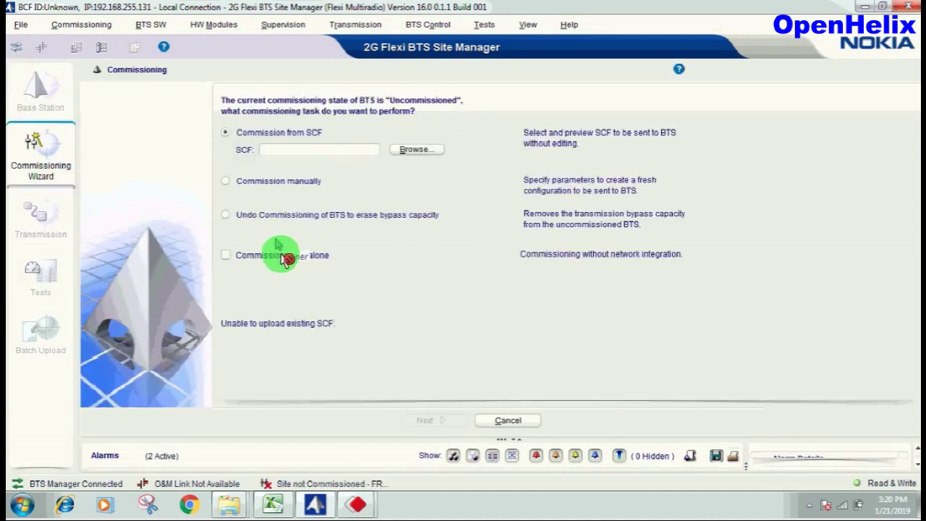
click(273, 217)
click(440, 422)
click(543, 293)
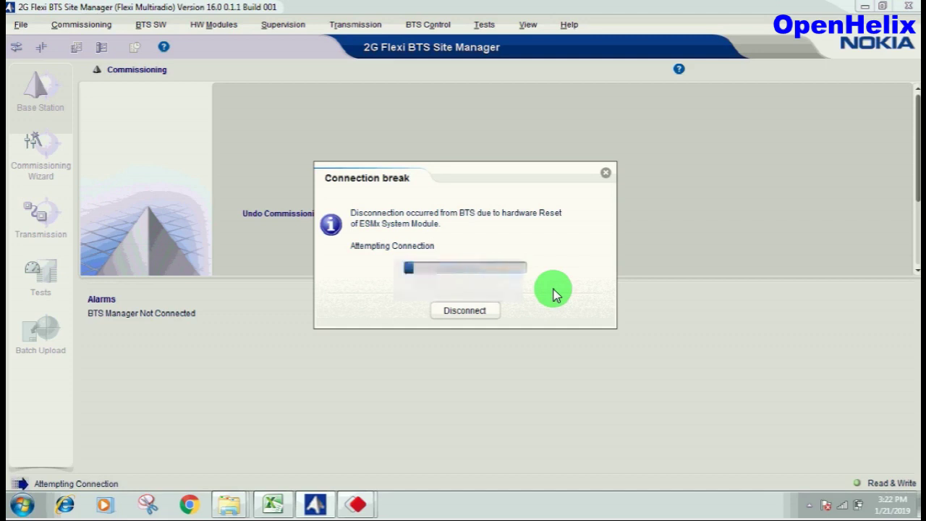
click(843, 506)
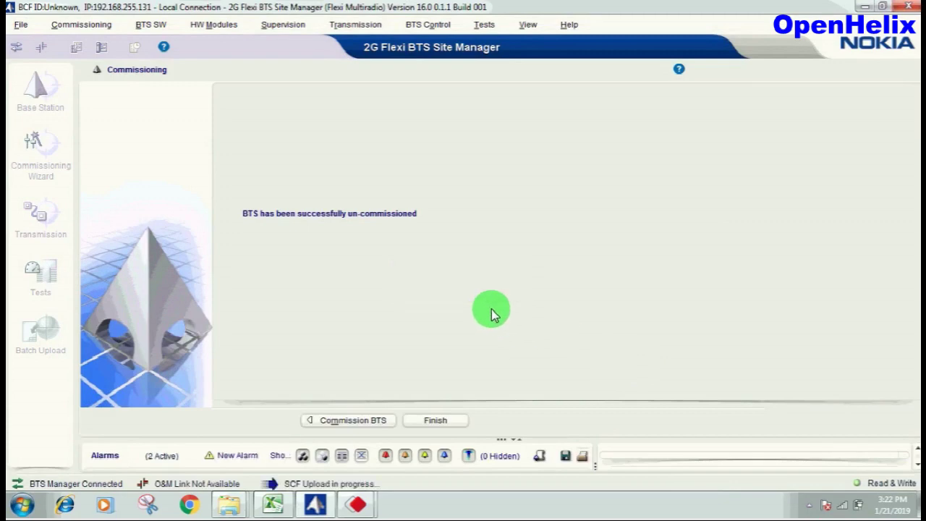
click(436, 419)
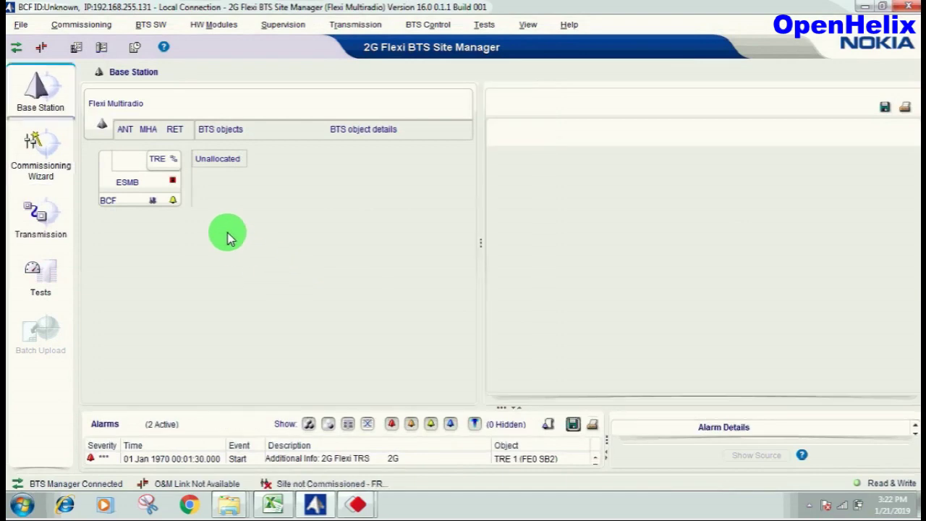
Start a fresh manual commissioning of the BTS and decline switching to sync master mode.
click(40, 180)
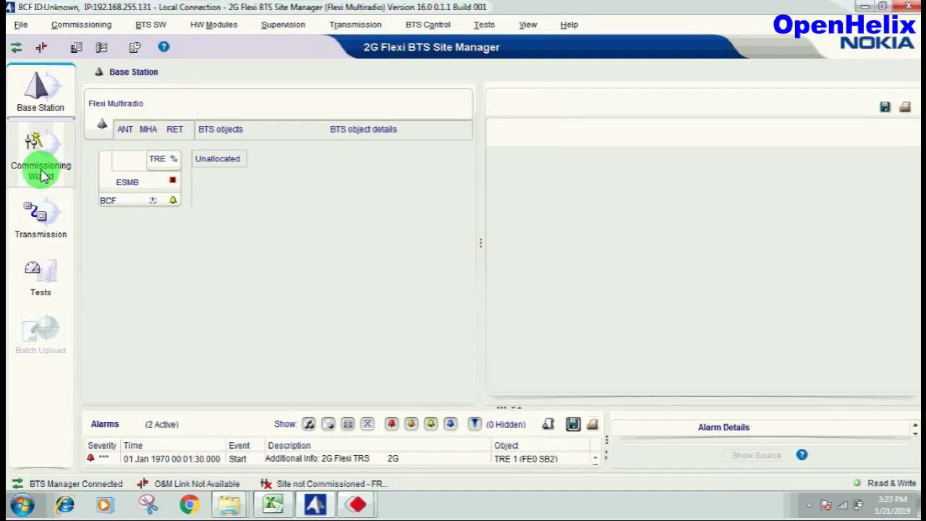
click(41, 174)
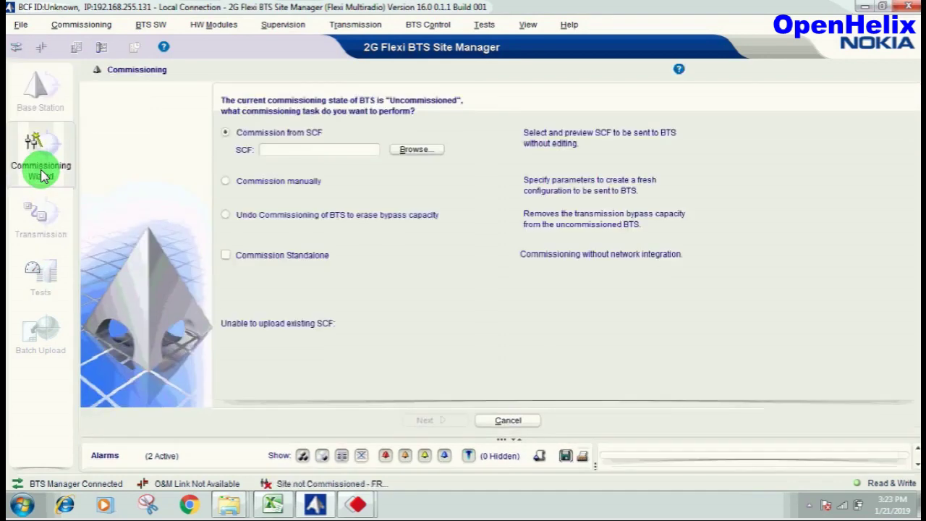
click(272, 183)
click(421, 423)
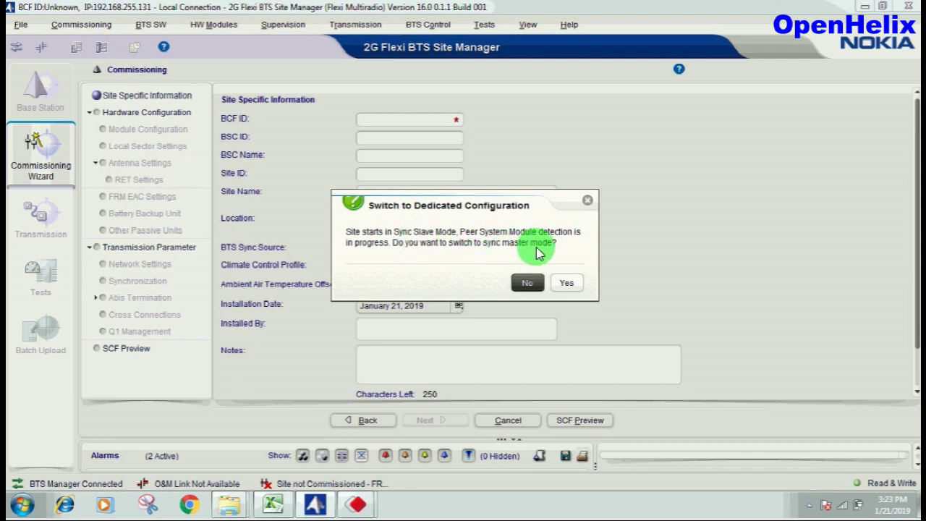
click(527, 284)
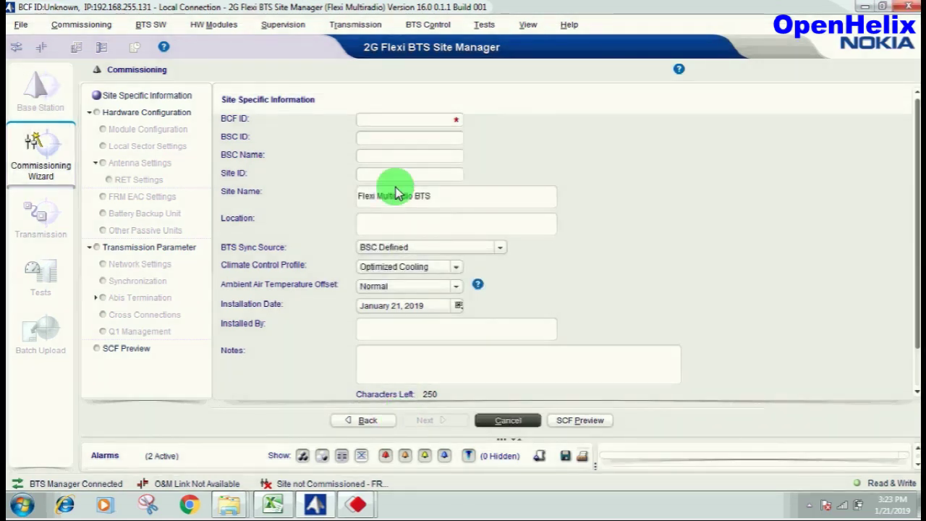
Set the BCF ID to 102 and continue with manually specified hardware settings to the module configuration.
click(369, 118)
text(102)
click(425, 420)
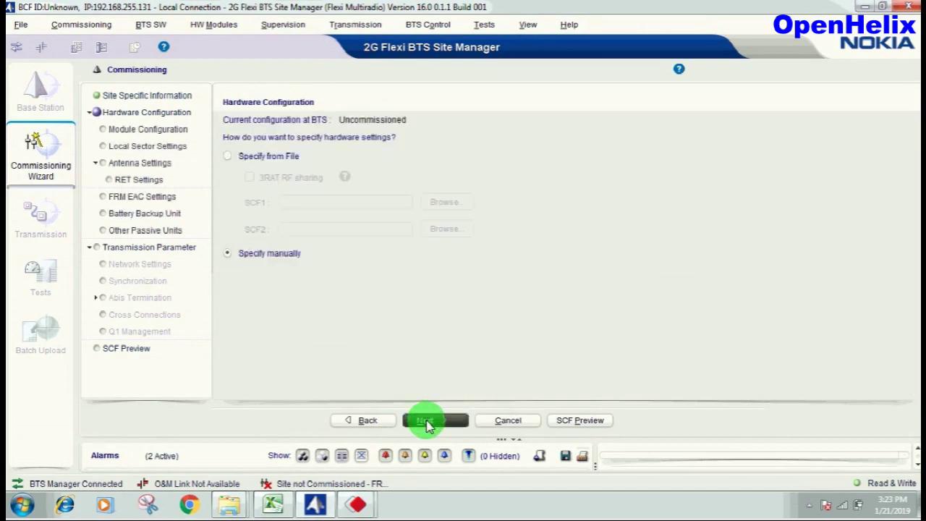
click(444, 420)
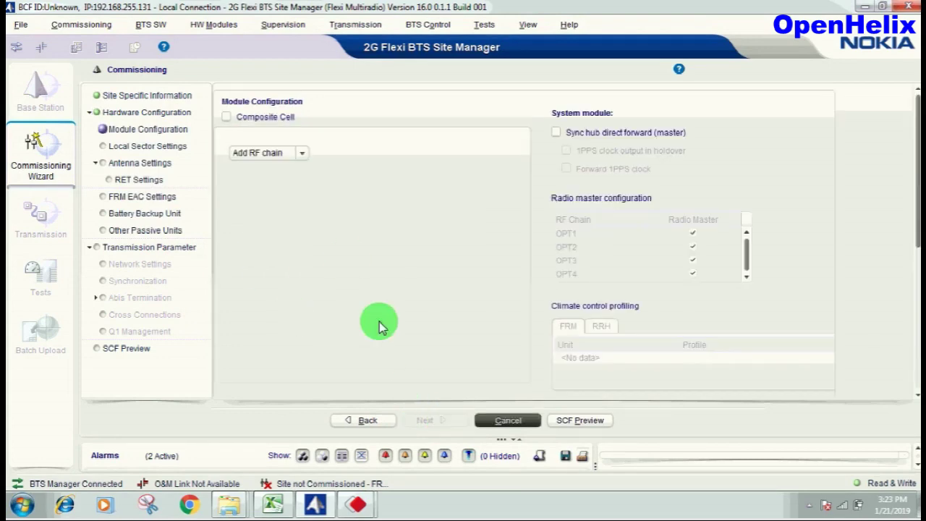
Add an RF chain at OPT1 and place an FXJB radio unit in it.
click(284, 154)
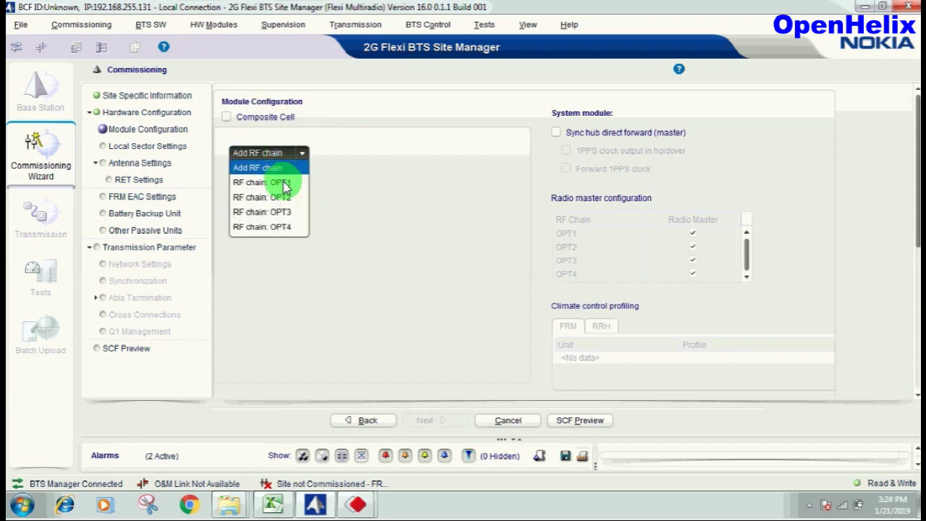
click(279, 182)
click(284, 167)
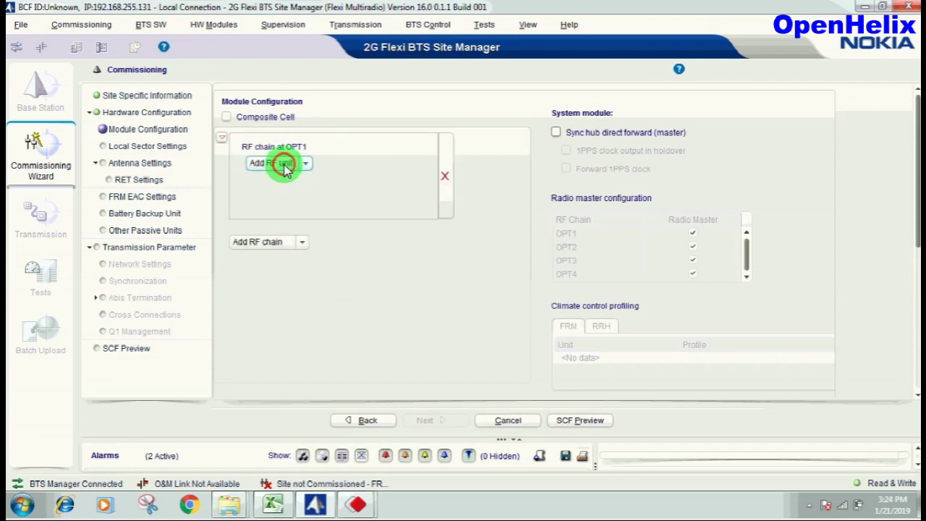
drag(307, 210, 310, 314)
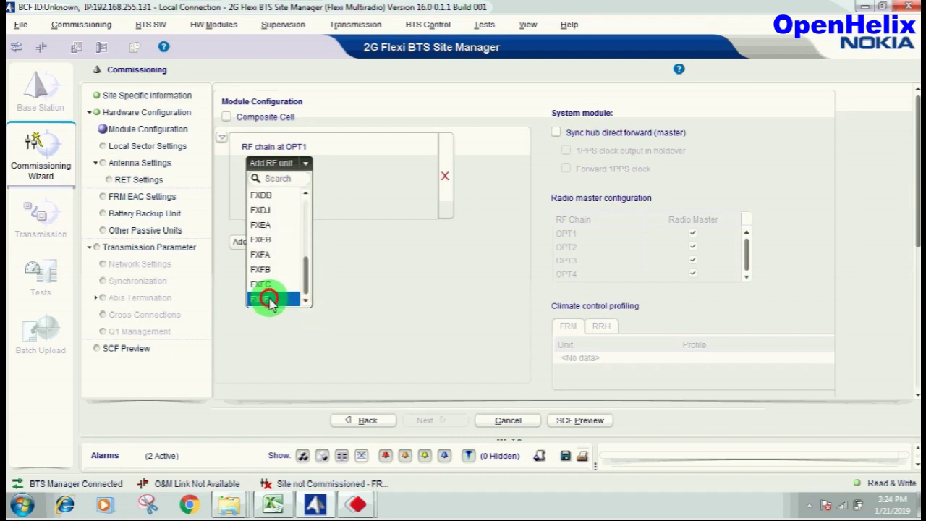
click(274, 299)
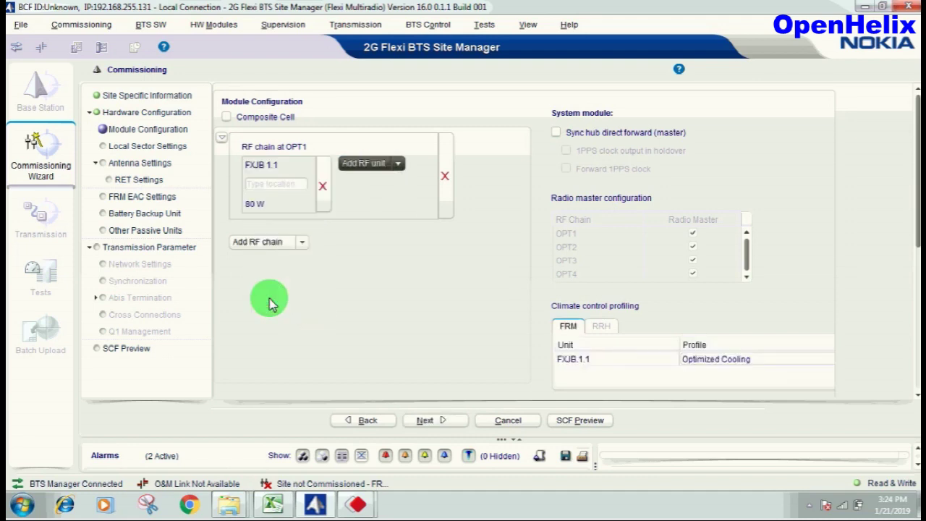
Enter FXJB as the radio unit's location and continue to the local sector settings.
click(268, 181)
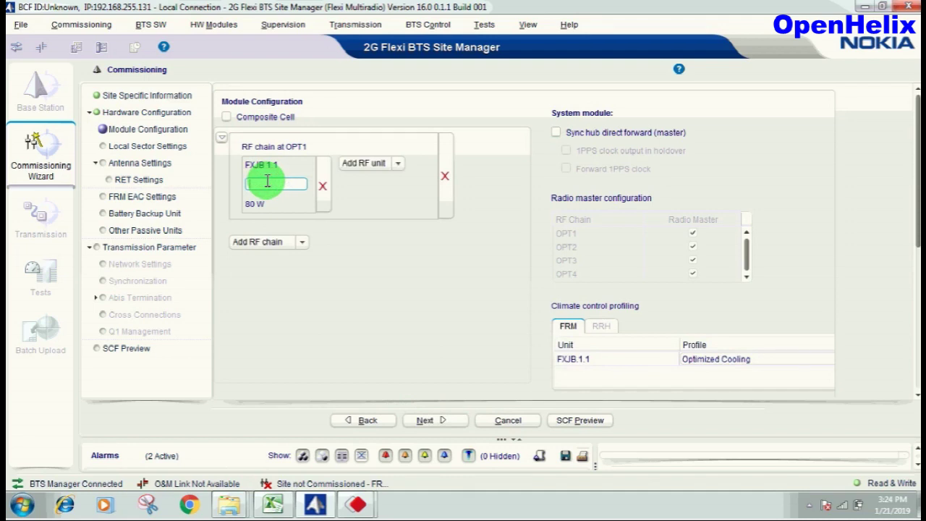
text(FXJB)
click(441, 421)
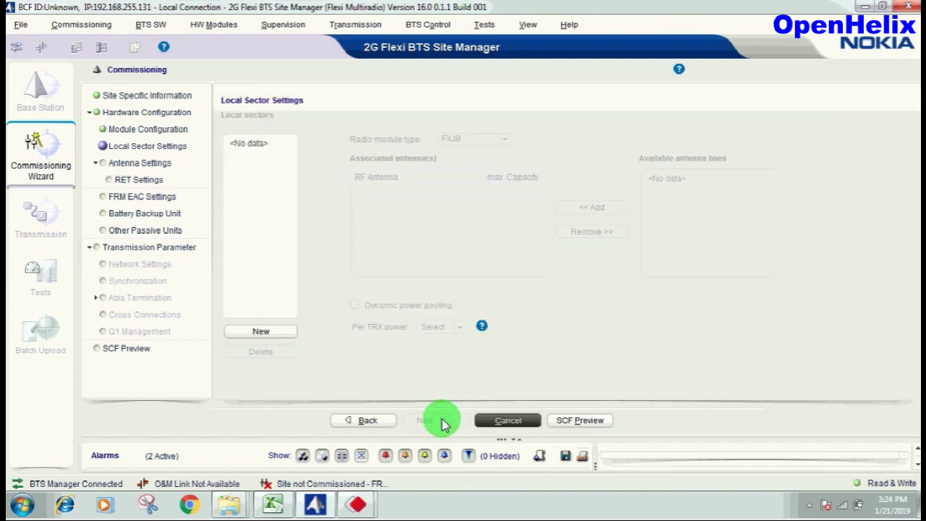
Create three local sectors for the FXJB radio module.
click(264, 332)
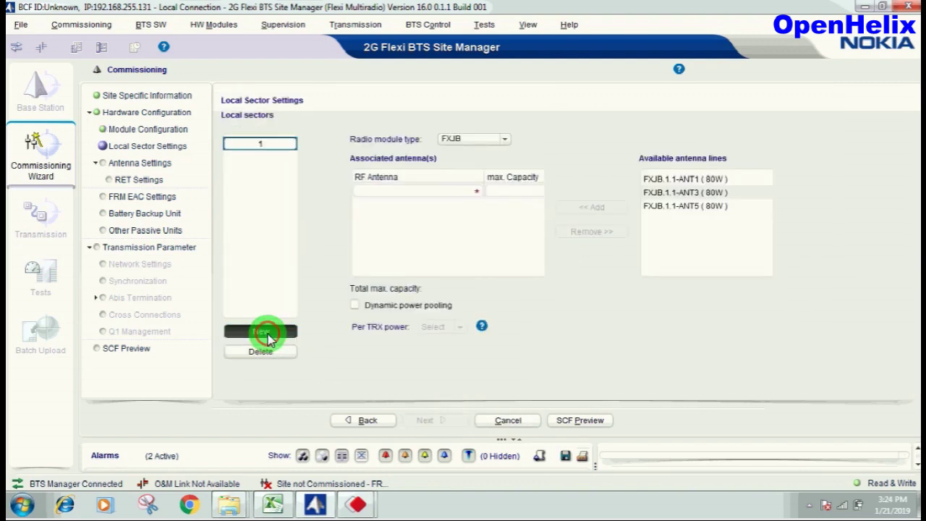
double_click(264, 332)
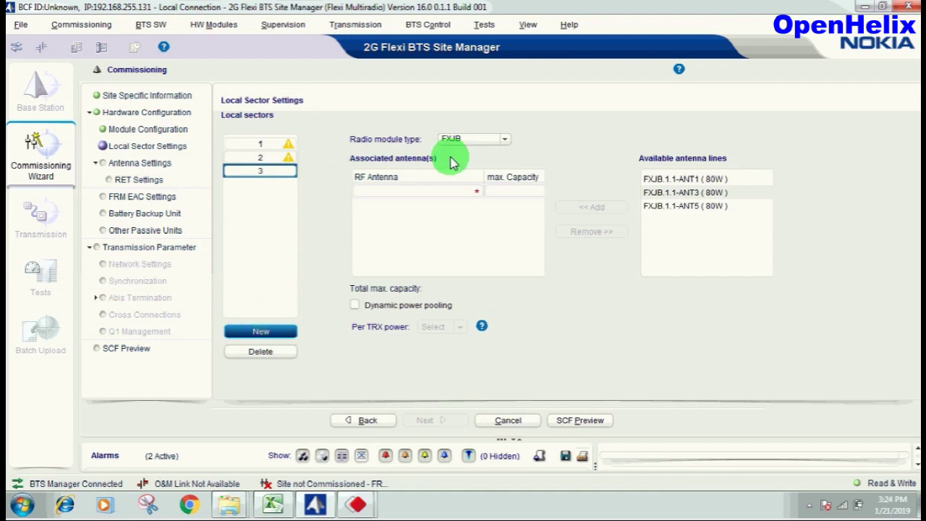
click(662, 178)
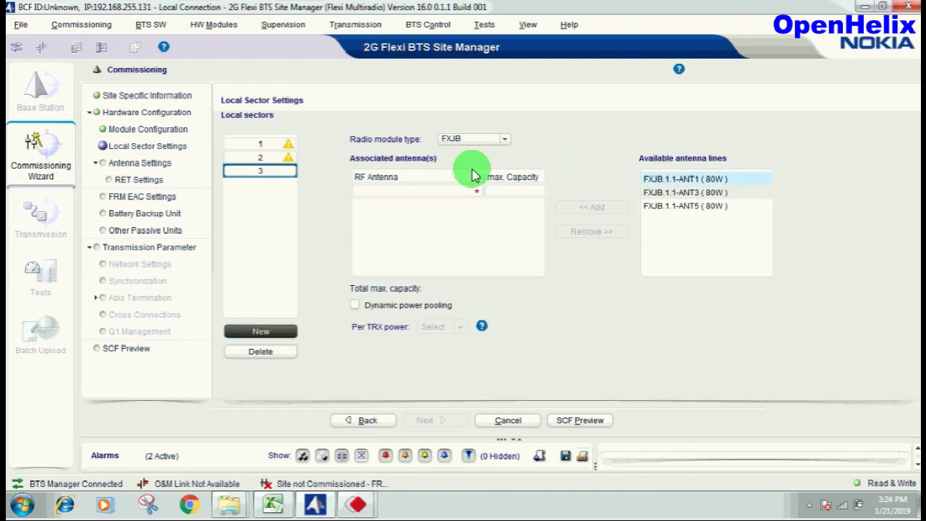
Assign antenna lines FXJB.1.1-ANT1, ANT3 and ANT5 to local sectors 1, 2 and 3 respectively.
click(261, 143)
click(687, 179)
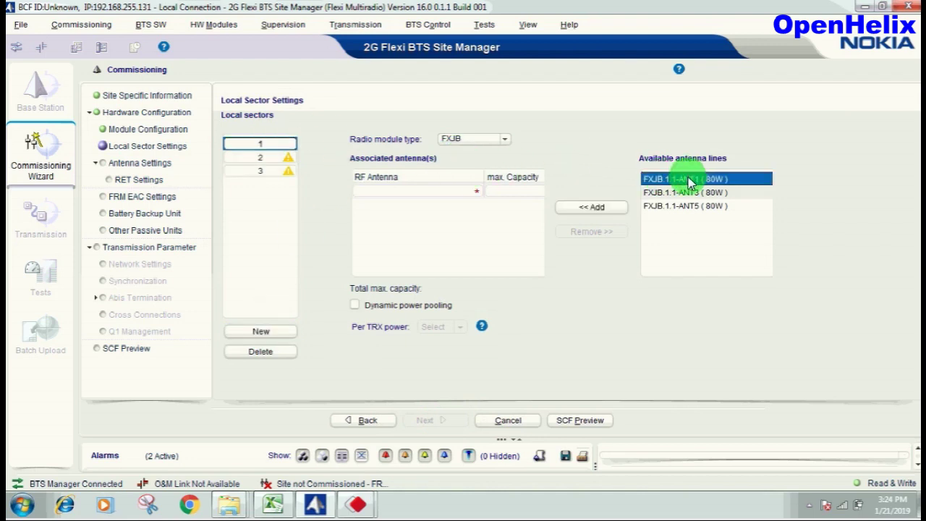
click(580, 208)
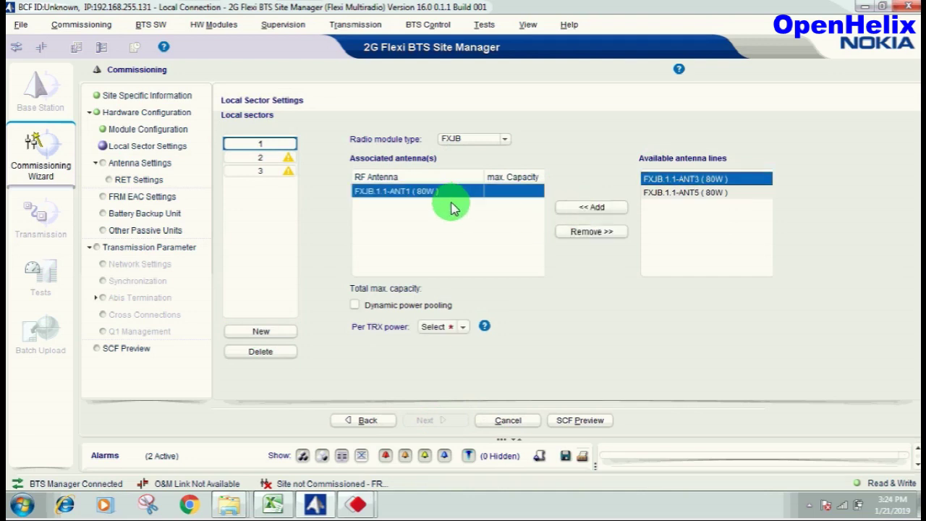
click(265, 156)
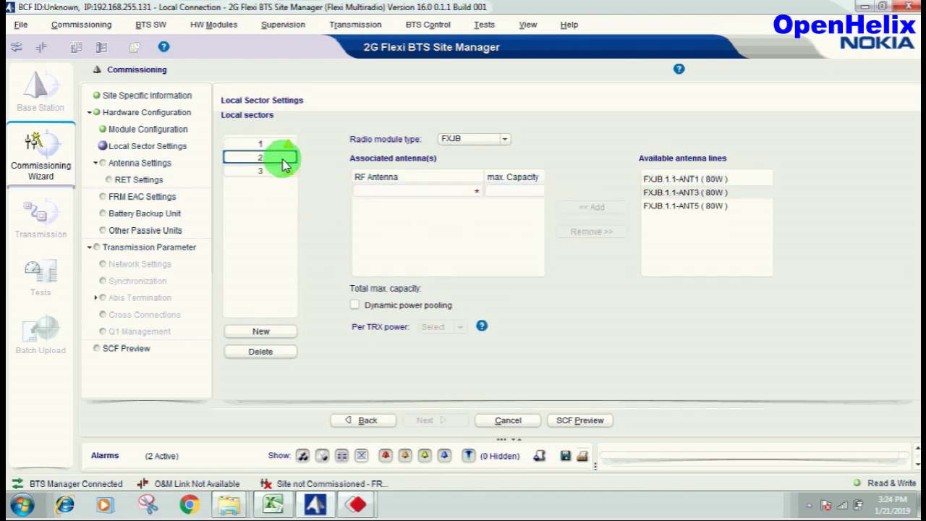
click(674, 192)
click(593, 206)
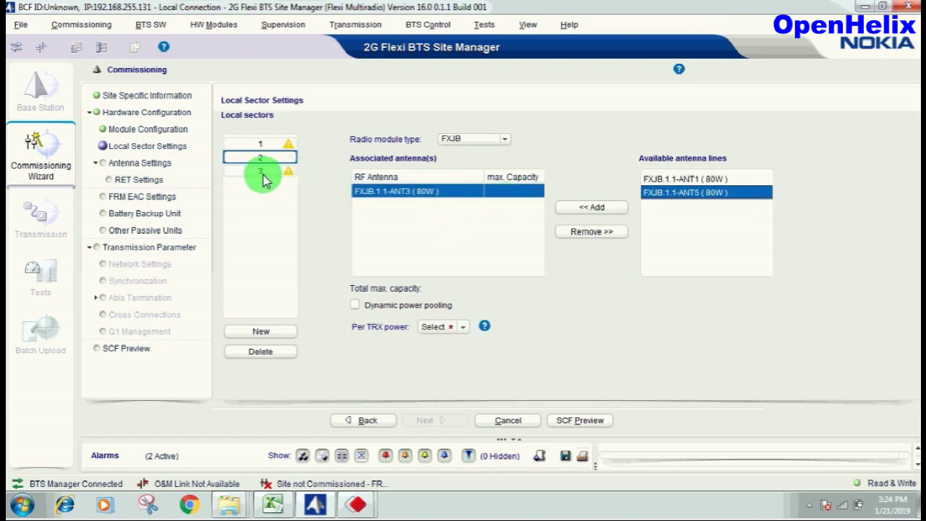
click(262, 171)
click(682, 206)
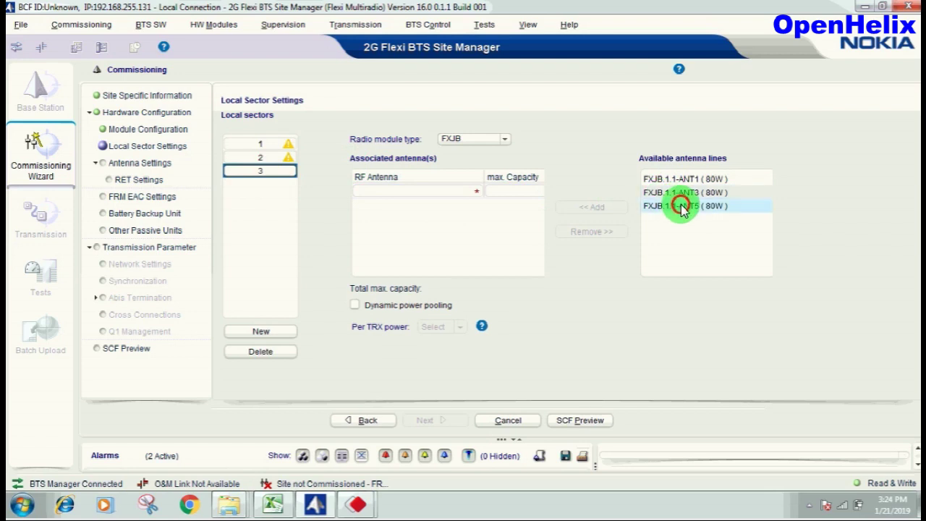
click(588, 206)
click(587, 208)
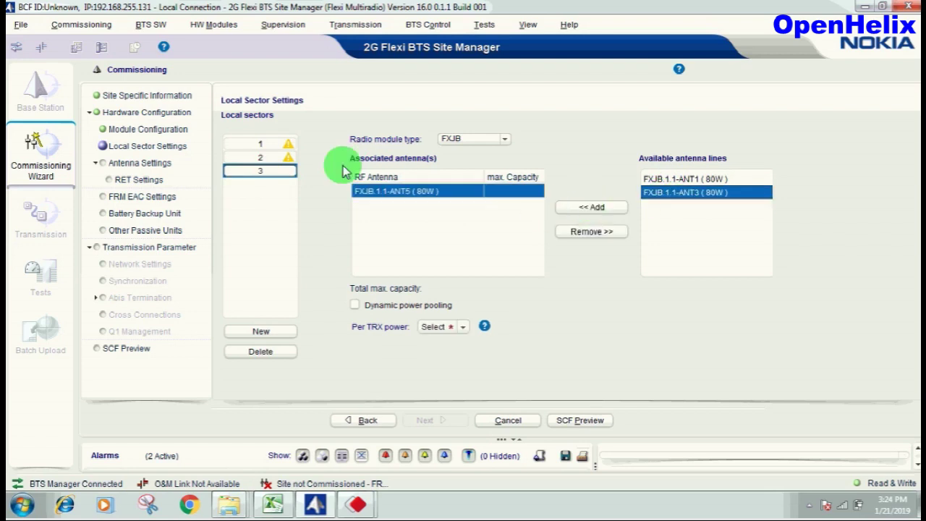
Set the per TRX power to 20.0 W for all three local sectors and continue to the antenna settings.
click(261, 147)
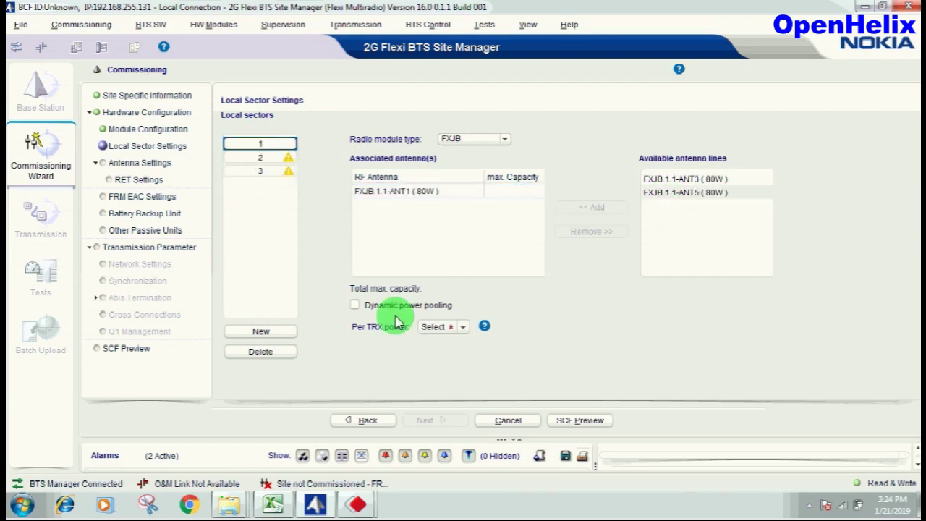
click(448, 330)
click(432, 431)
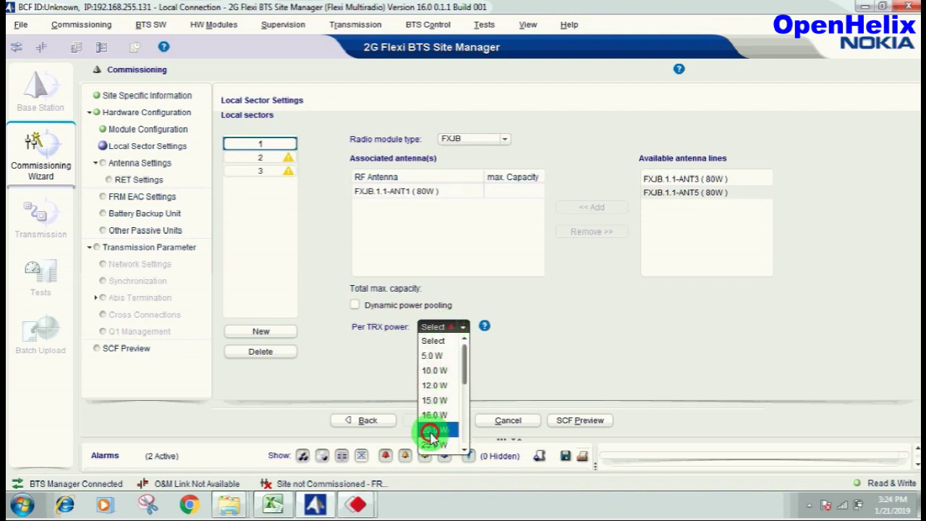
click(265, 159)
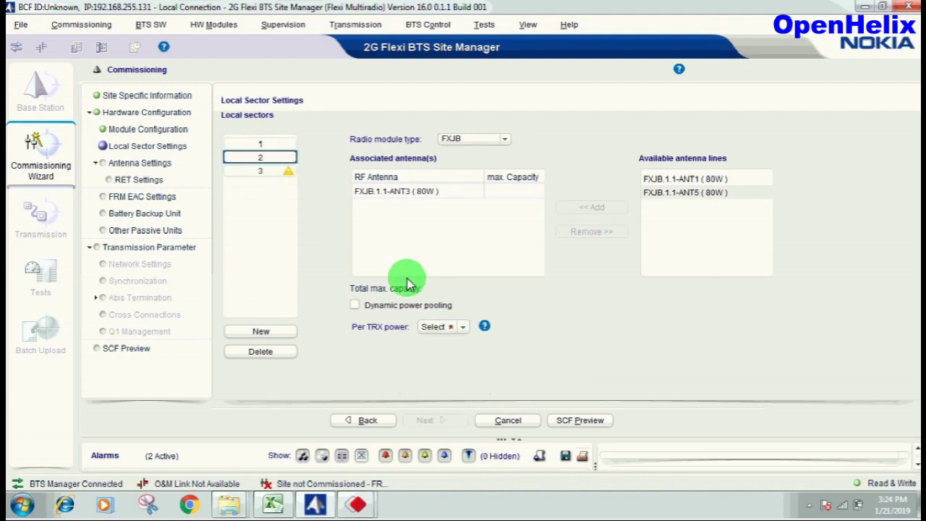
click(446, 327)
click(433, 431)
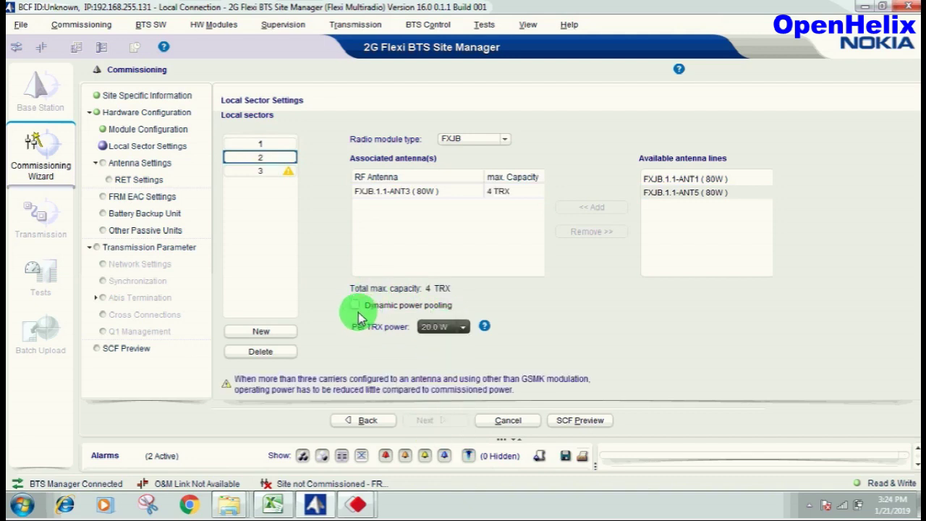
click(275, 171)
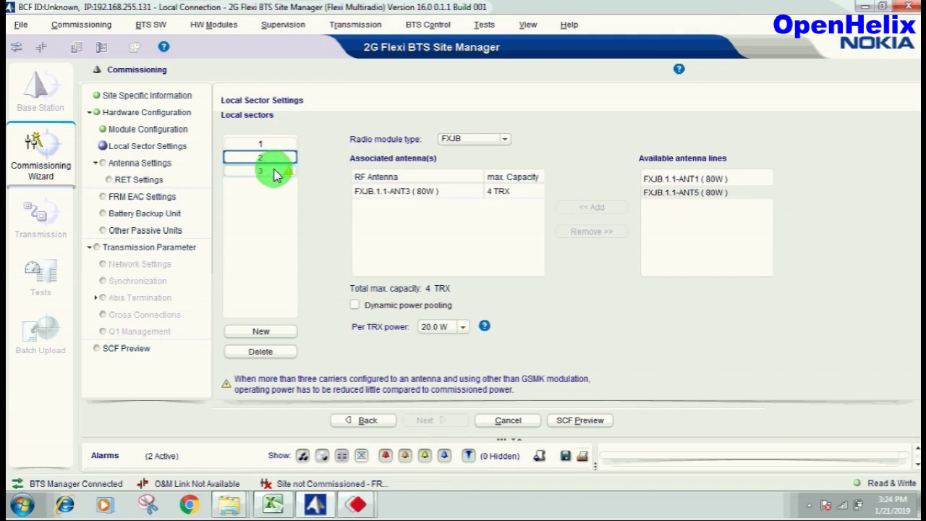
click(460, 328)
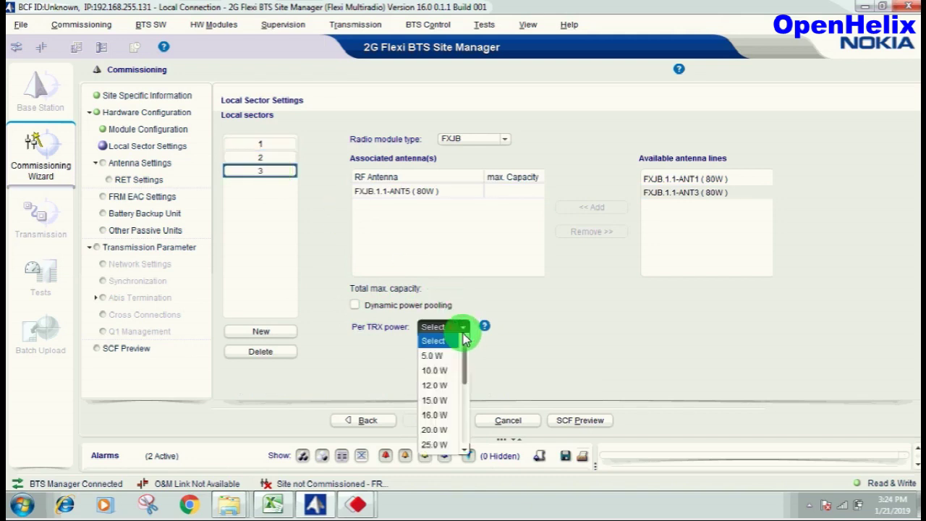
click(437, 431)
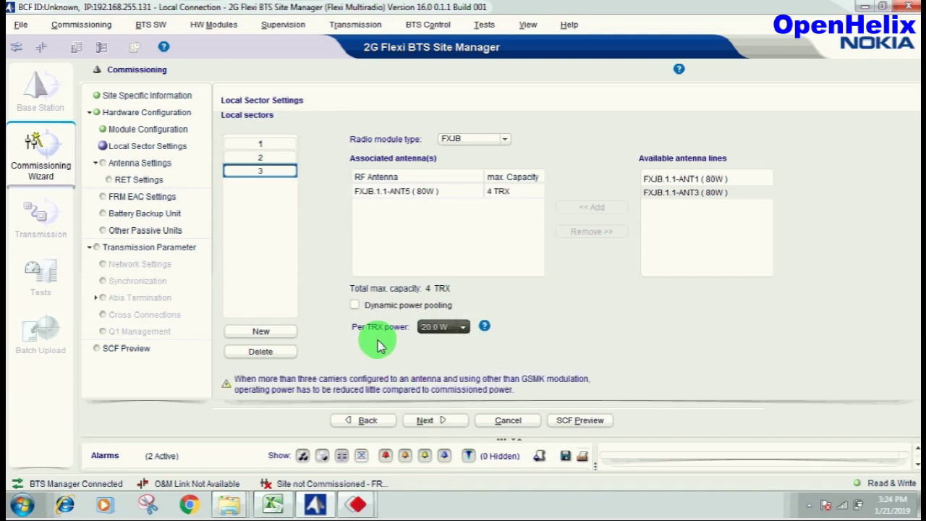
click(434, 422)
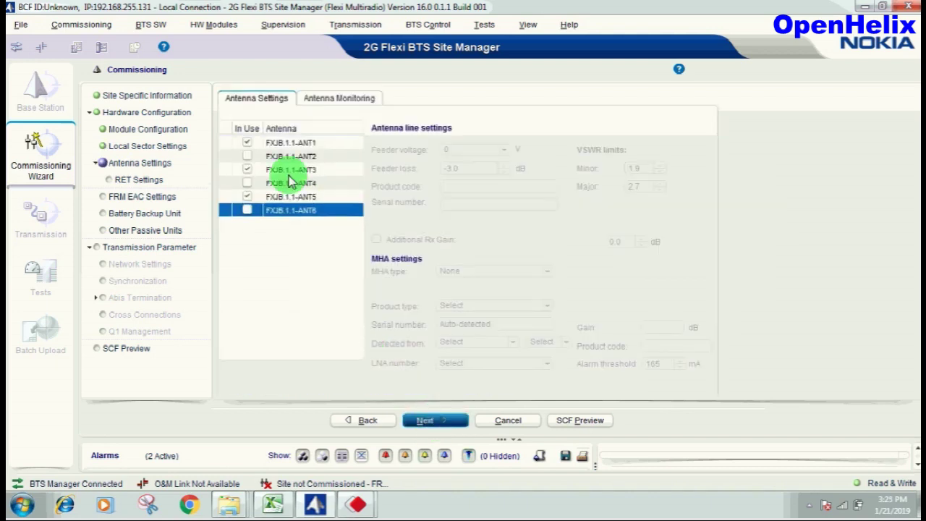
Mark antennas FXJB.1.1-ANT2, ANT4 and ANT6 as in use as well and continue to the RET settings.
click(247, 145)
click(247, 156)
click(250, 182)
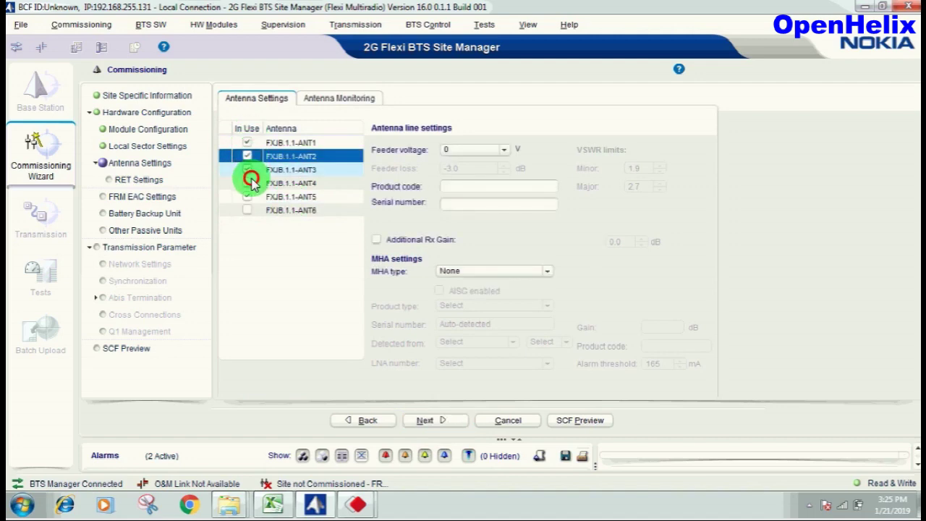
click(247, 183)
click(247, 210)
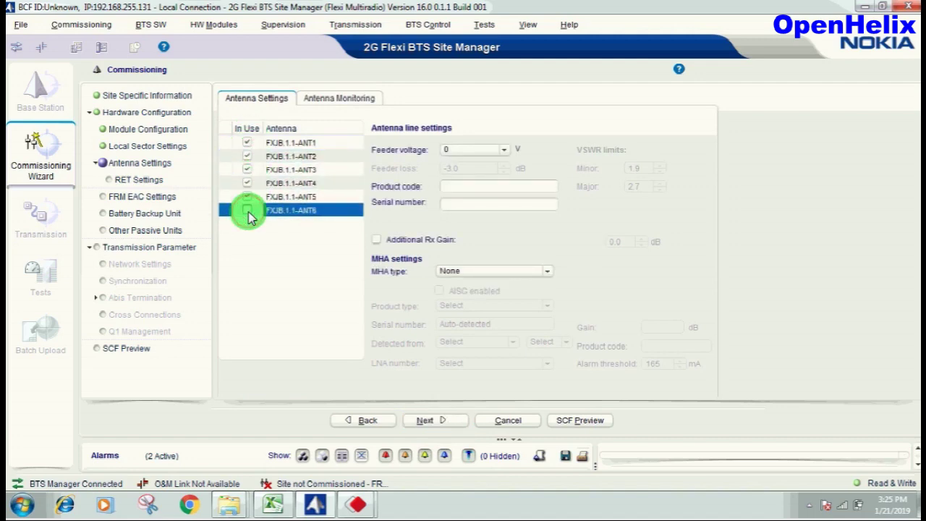
click(435, 424)
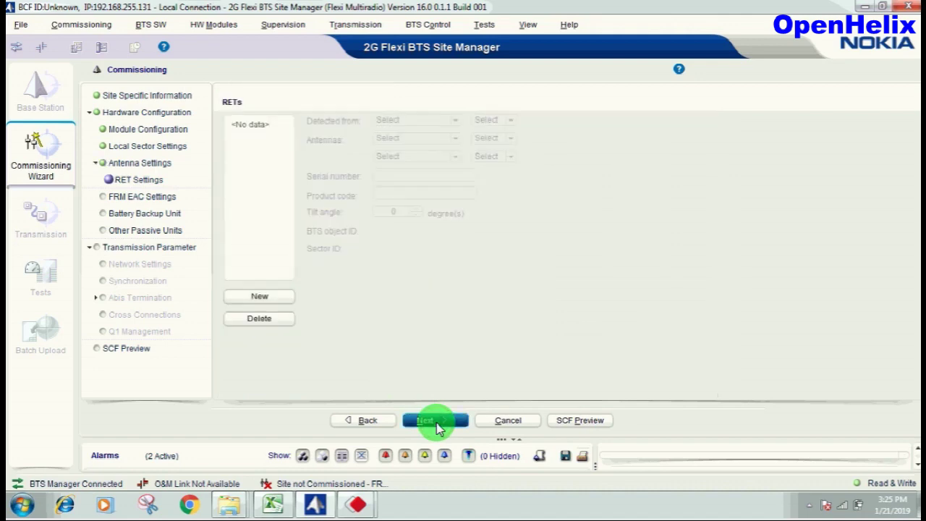
Keep the default RET, FRM EAC, battery backup and other passive unit settings and proceed to the transmission parameters.
click(436, 422)
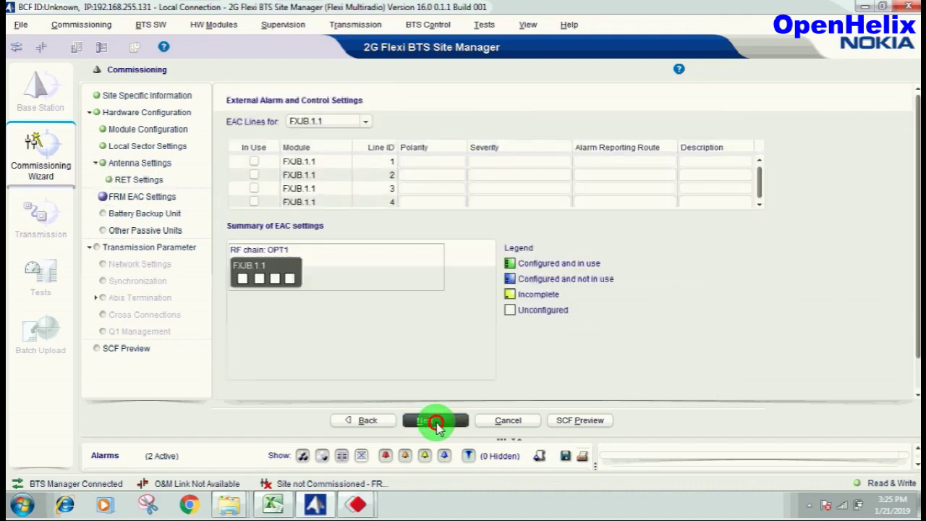
click(435, 422)
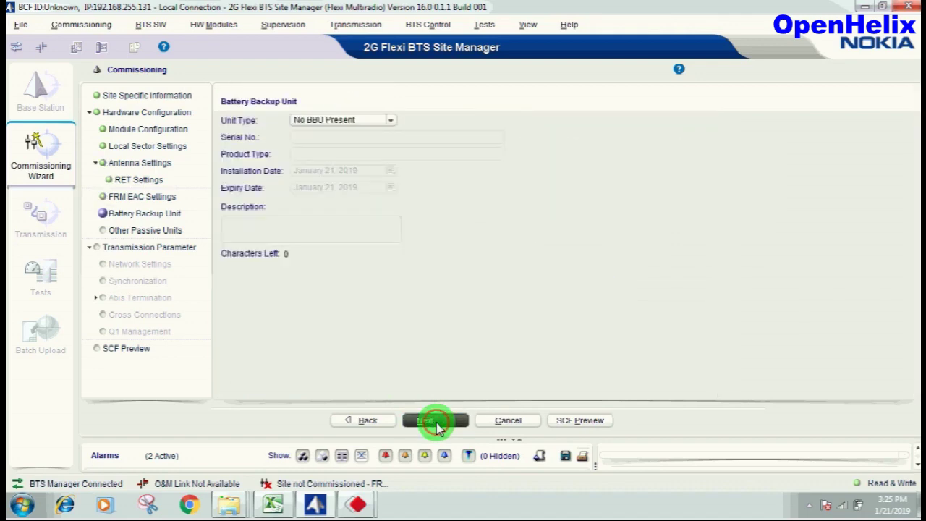
click(436, 423)
click(436, 425)
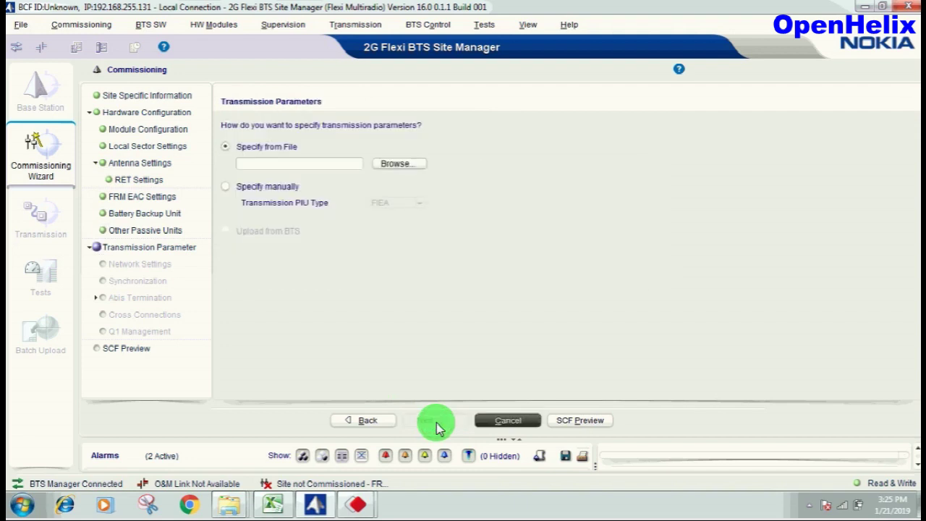
Specify the transmission parameters manually with PIU type FIQB and continue to the network settings.
click(231, 185)
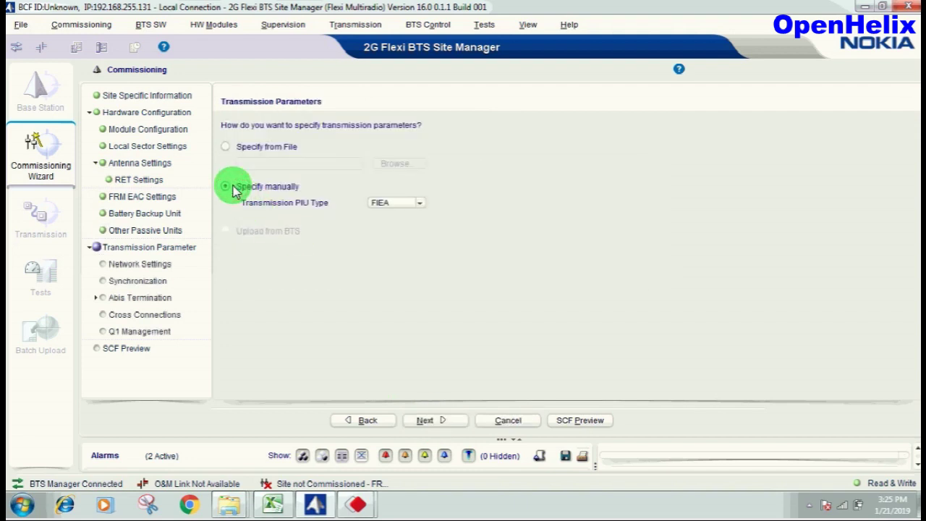
click(369, 207)
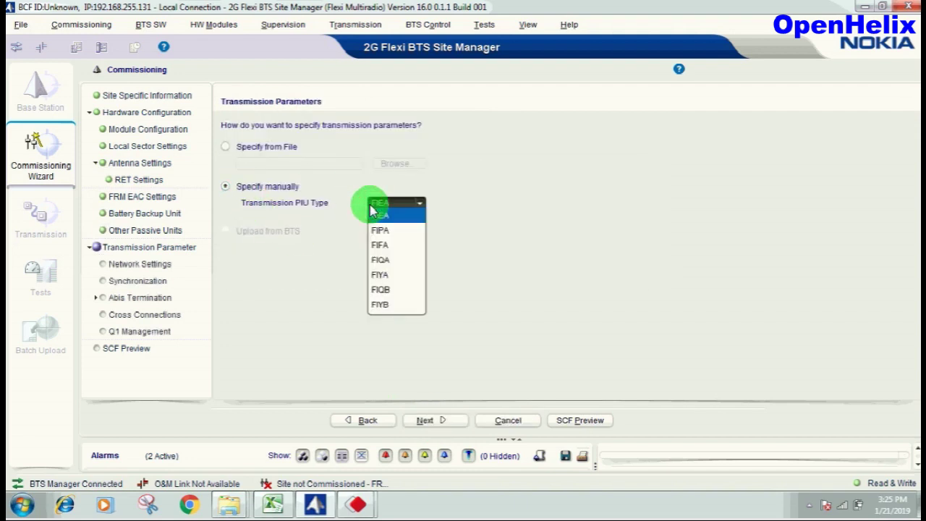
click(390, 289)
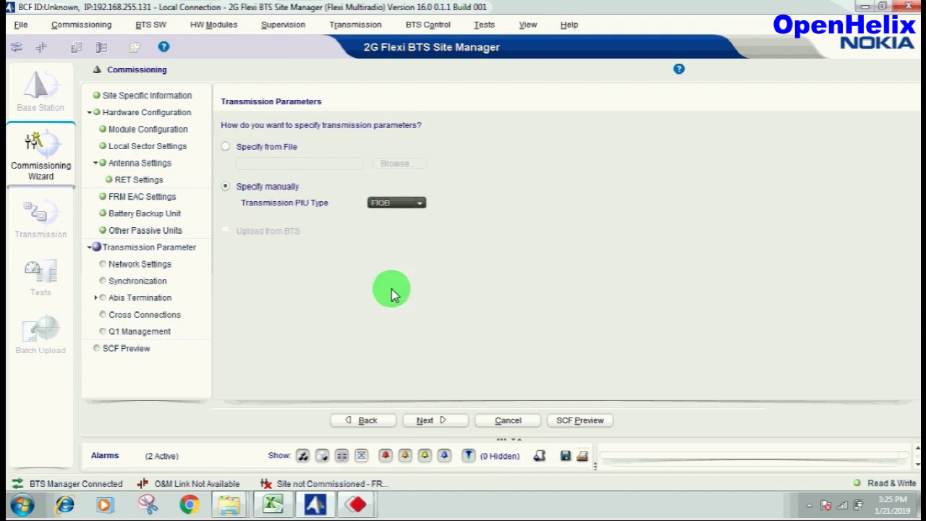
click(434, 421)
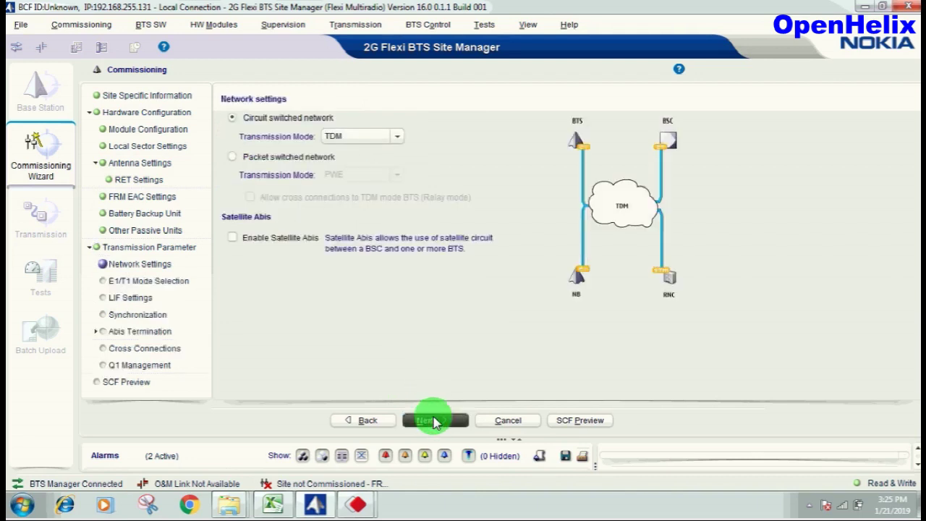
Accept the circuit switched TDM and E1/T1 mode defaults, put line interface IF2 in use, and continue to synchronization.
click(433, 421)
click(434, 421)
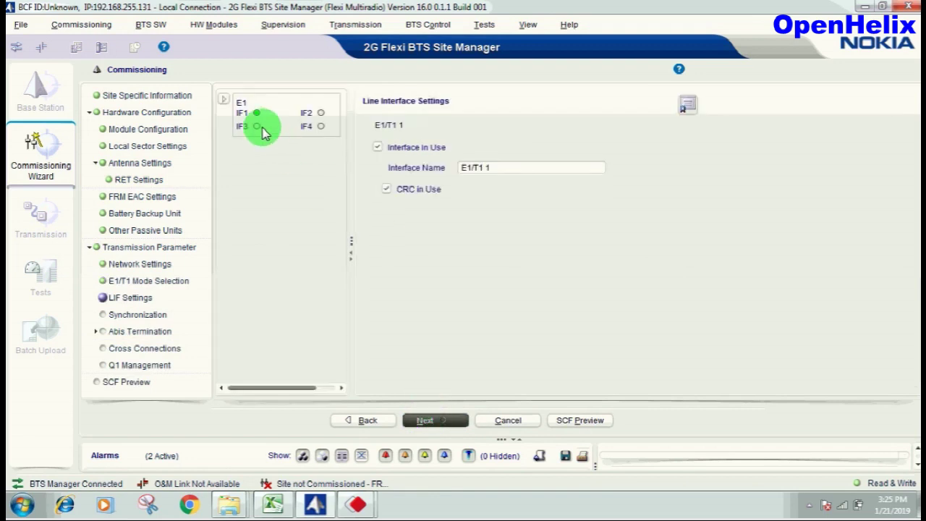
click(224, 100)
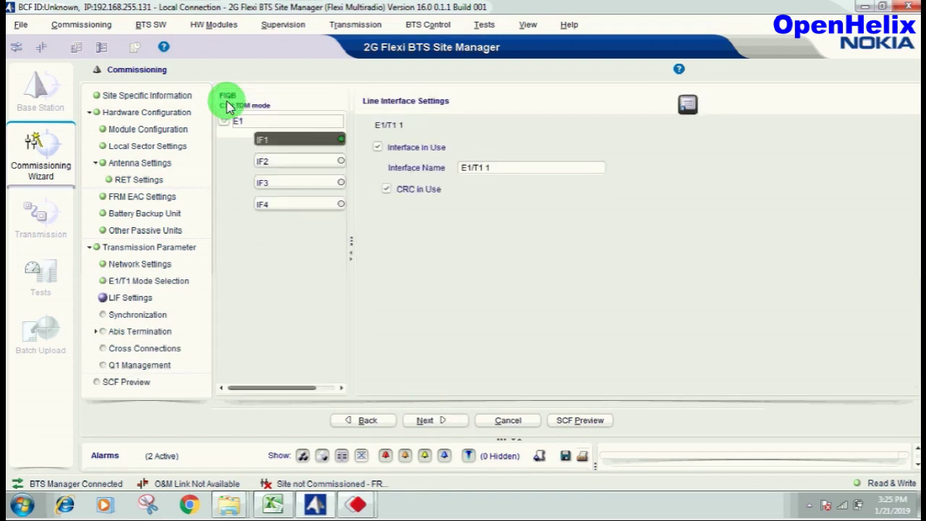
click(300, 163)
click(379, 148)
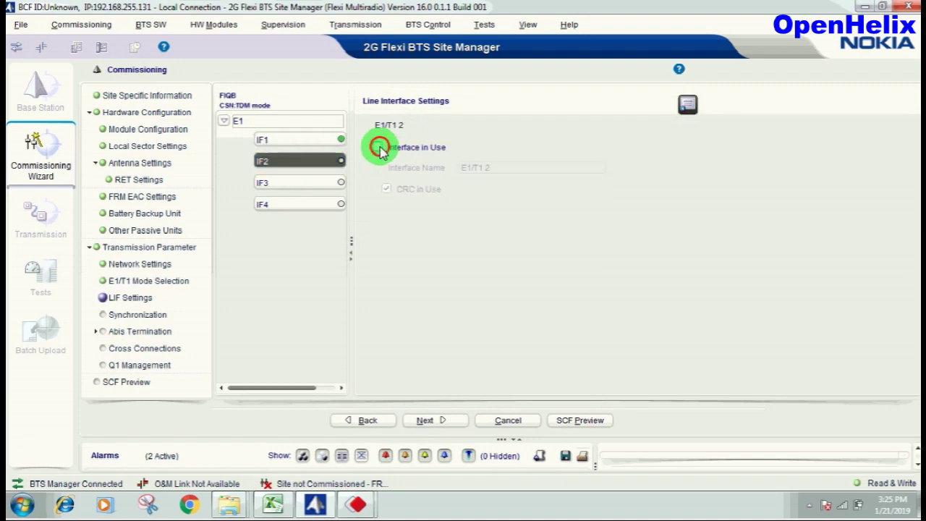
click(432, 421)
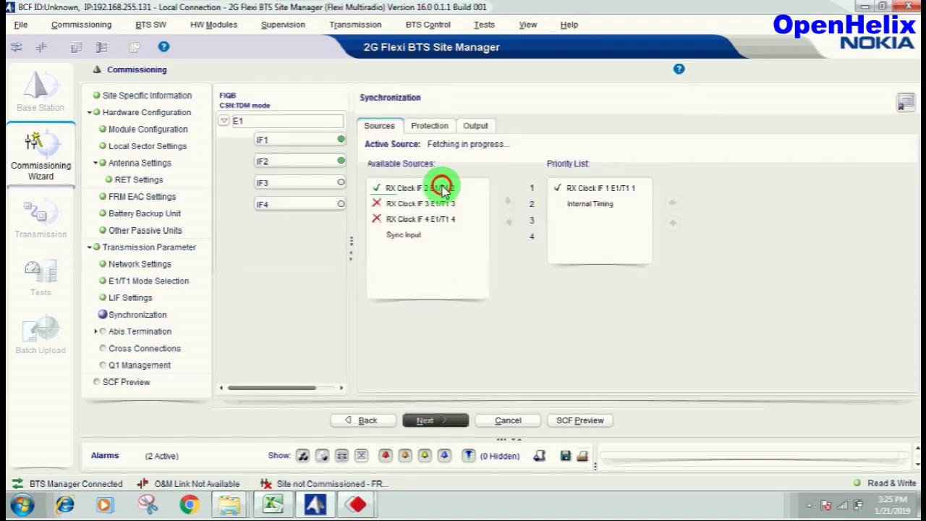
Add RX Clock IF 2 E1/T1 2 to the synchronization priority list and continue to the Abis termination.
click(443, 190)
click(506, 205)
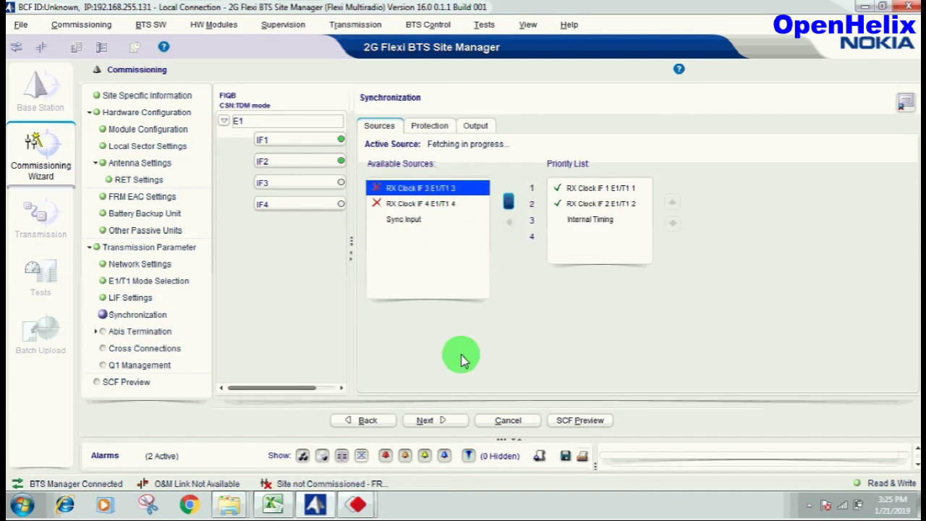
click(432, 422)
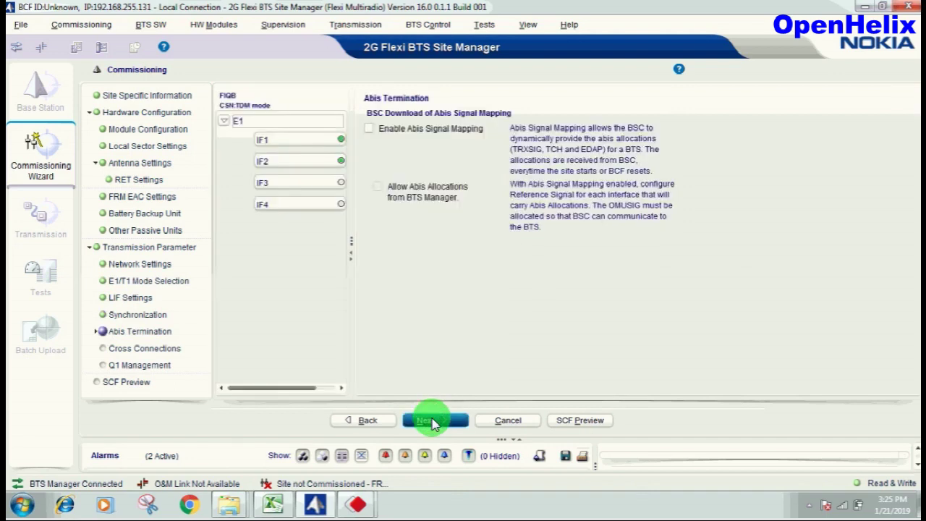
Enable Abis Signal Mapping, allow Abis allocations from BTS Manager, and continue to the Abis allocation.
click(369, 127)
click(378, 188)
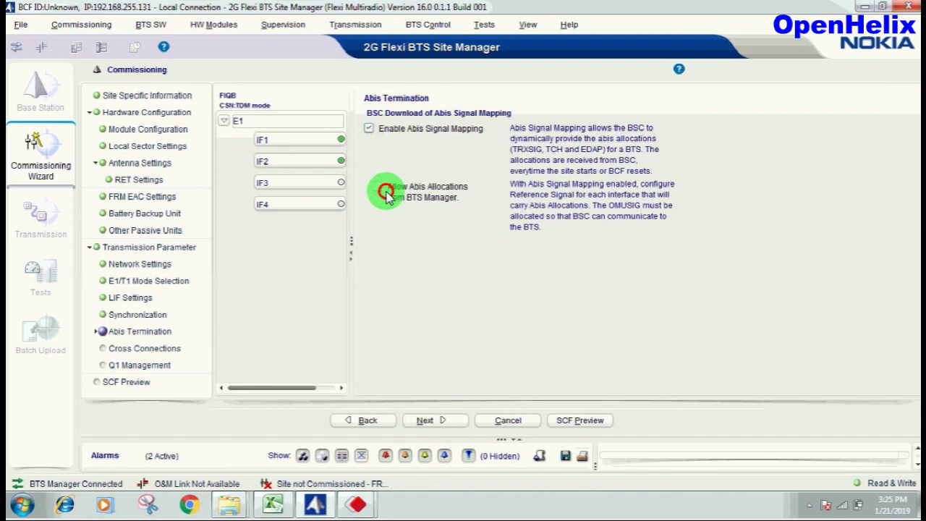
click(429, 420)
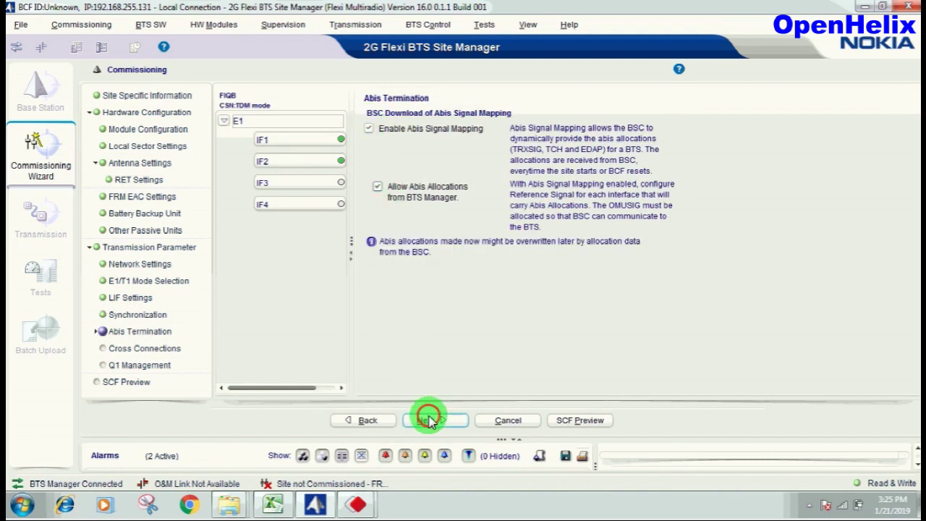
Allocate a 16 kbps OMUSIG in the first slot of timeslot 30 on IF1 and continue with Chain protection to the cross connections.
click(485, 350)
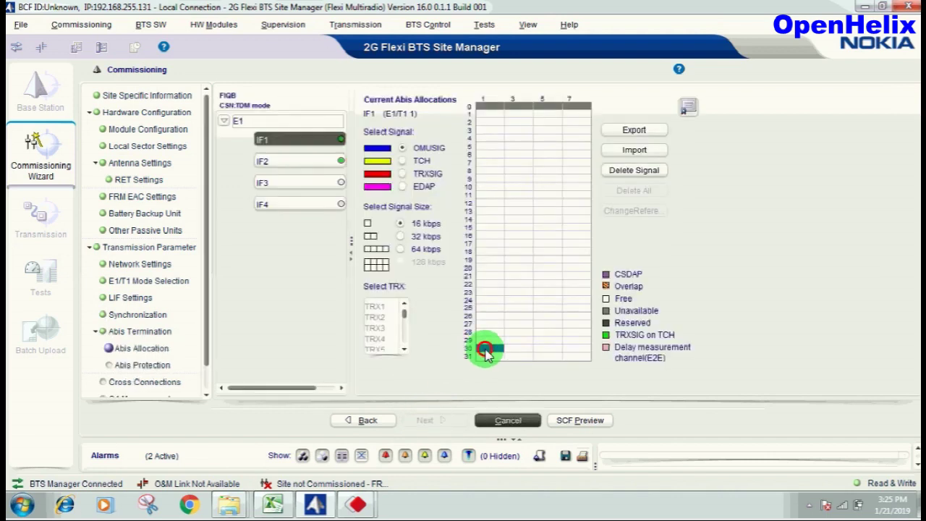
click(437, 423)
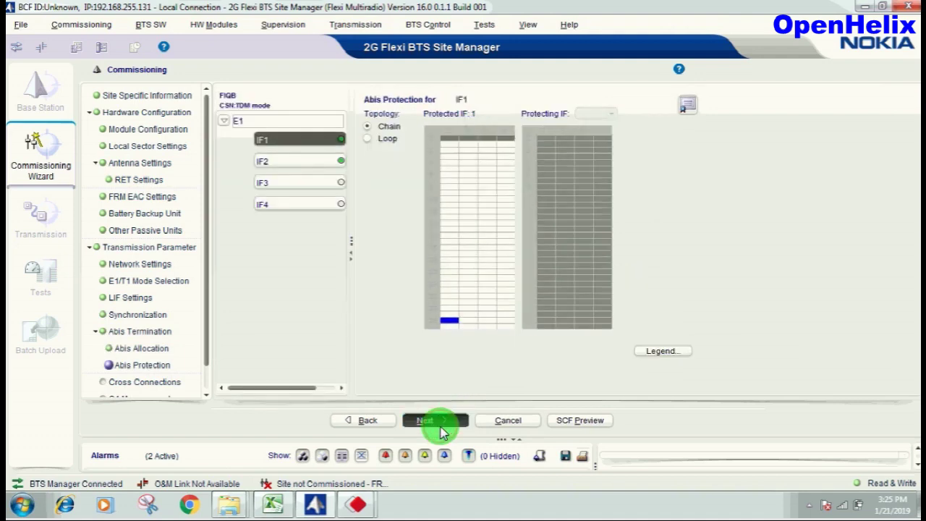
click(443, 432)
click(433, 422)
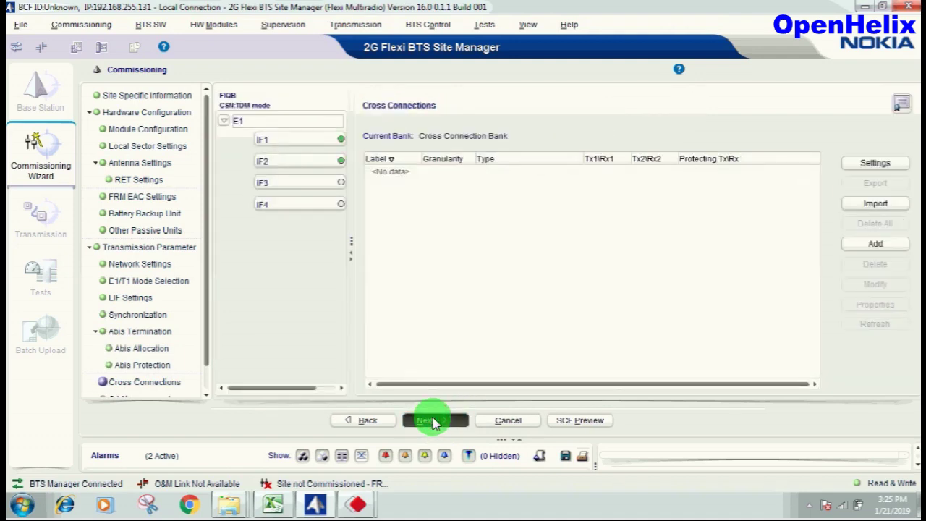
Leave the cross connection bank empty and continue through the remaining settings to the Site Commissioning File.
click(432, 423)
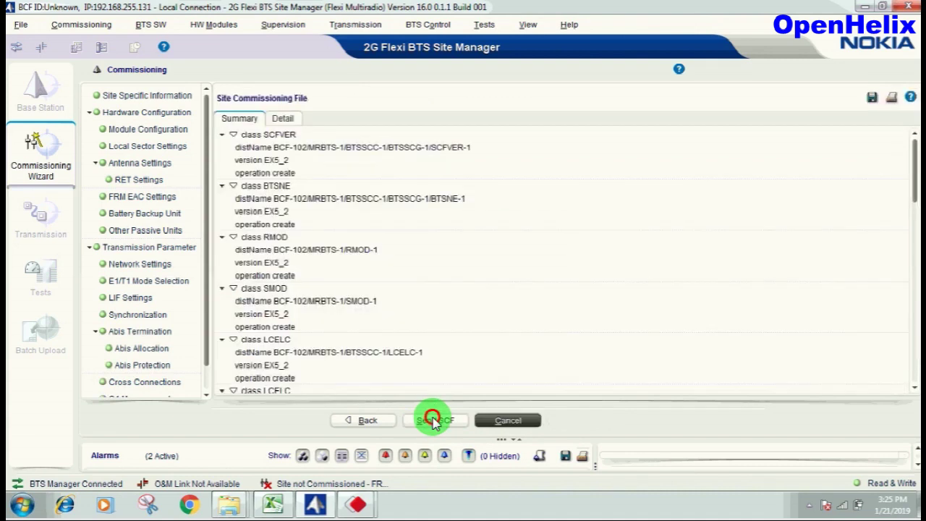
click(433, 423)
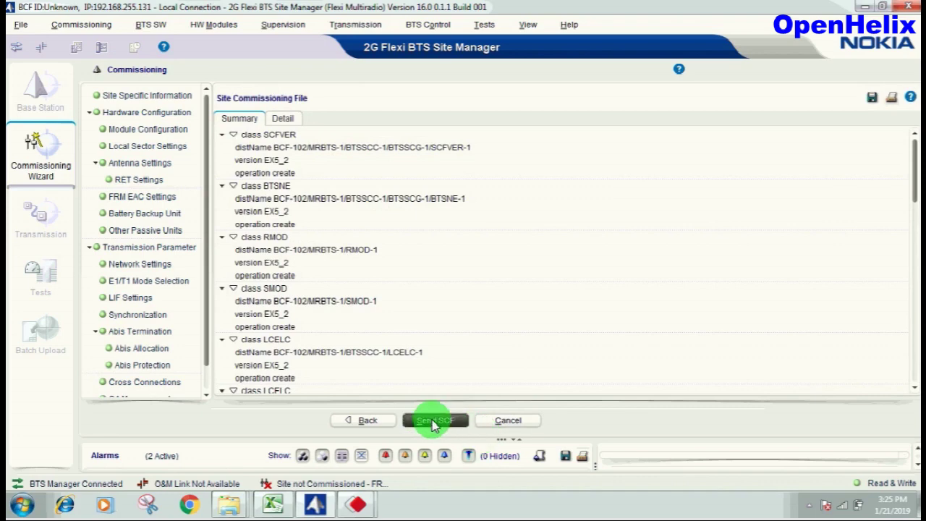
click(425, 423)
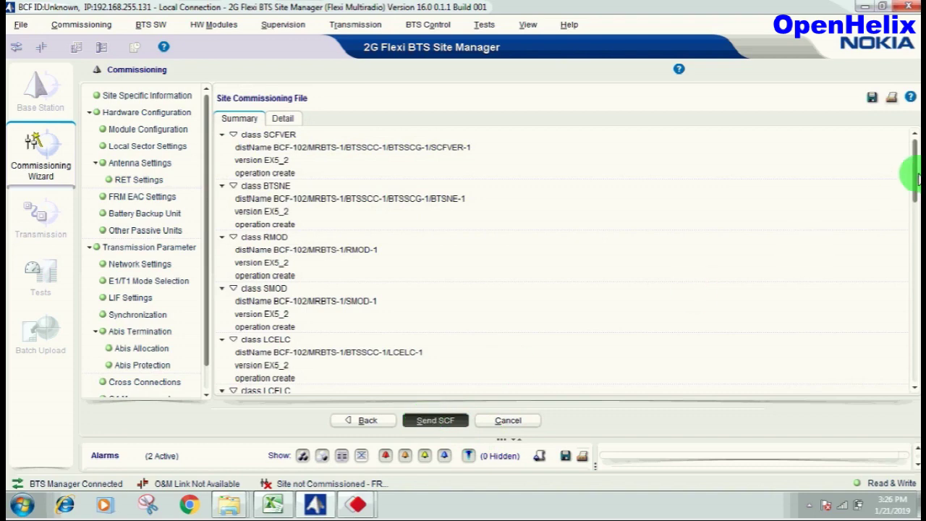
Review the Site Commissioning File summary through to its last entry and send the SCF to the BTS.
click(915, 385)
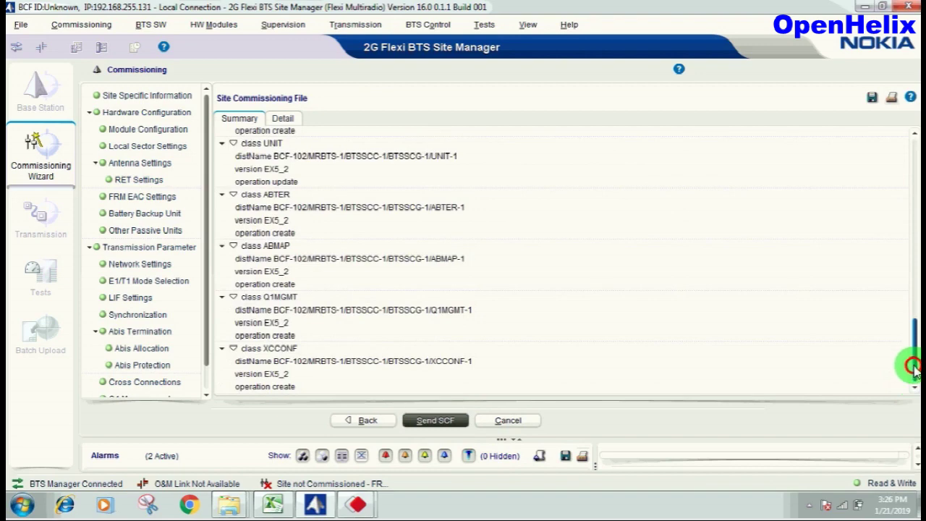
click(430, 422)
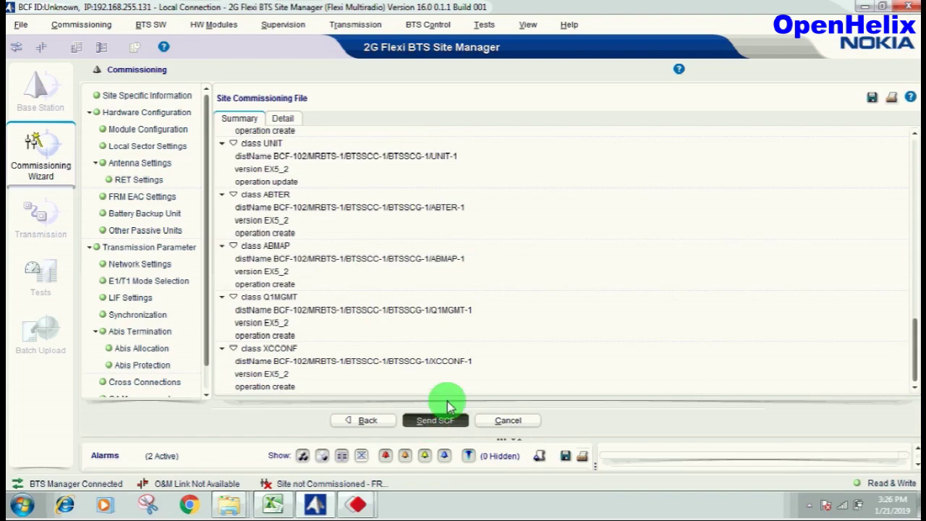
click(416, 421)
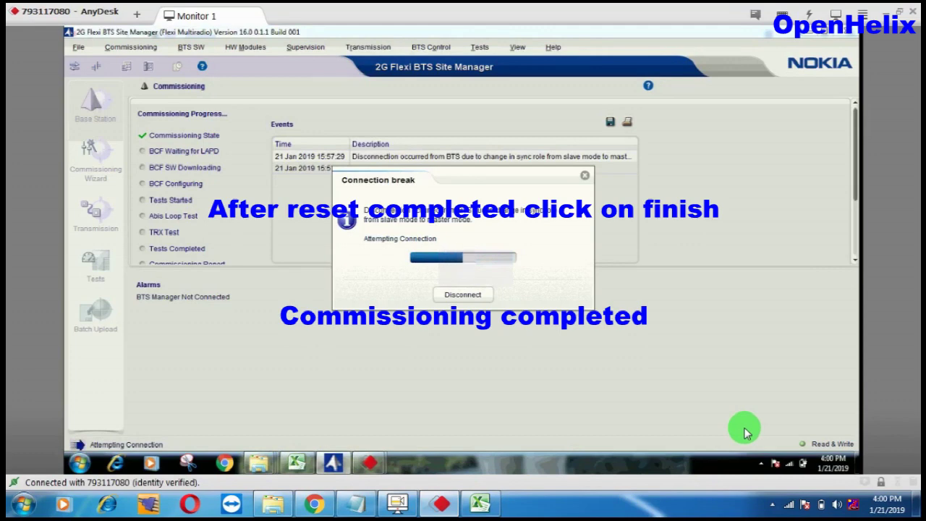
Check the remote computer's current network connections while BTS Manager attempts to reconnect.
click(792, 469)
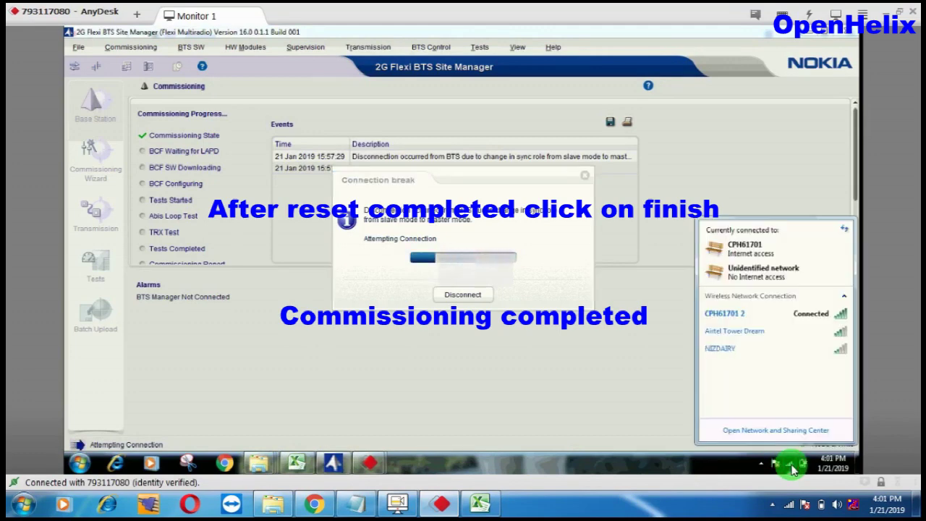
click(685, 462)
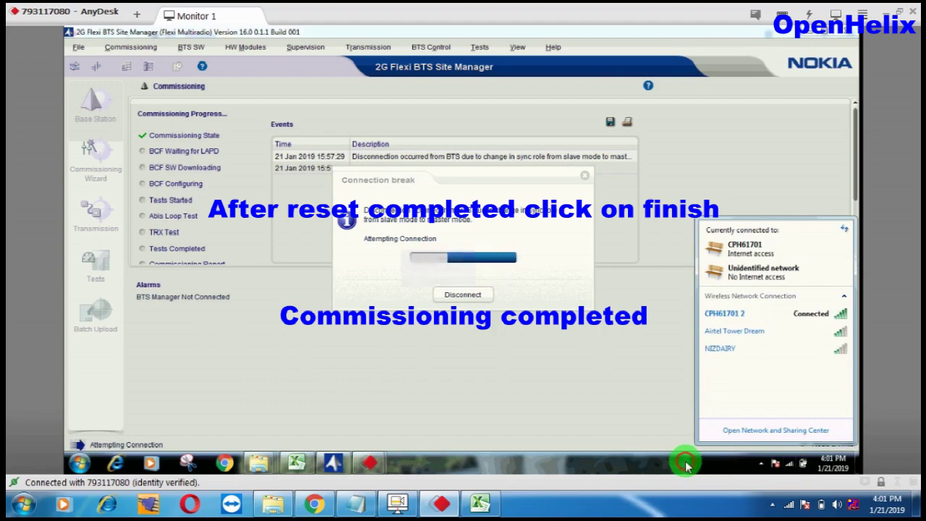